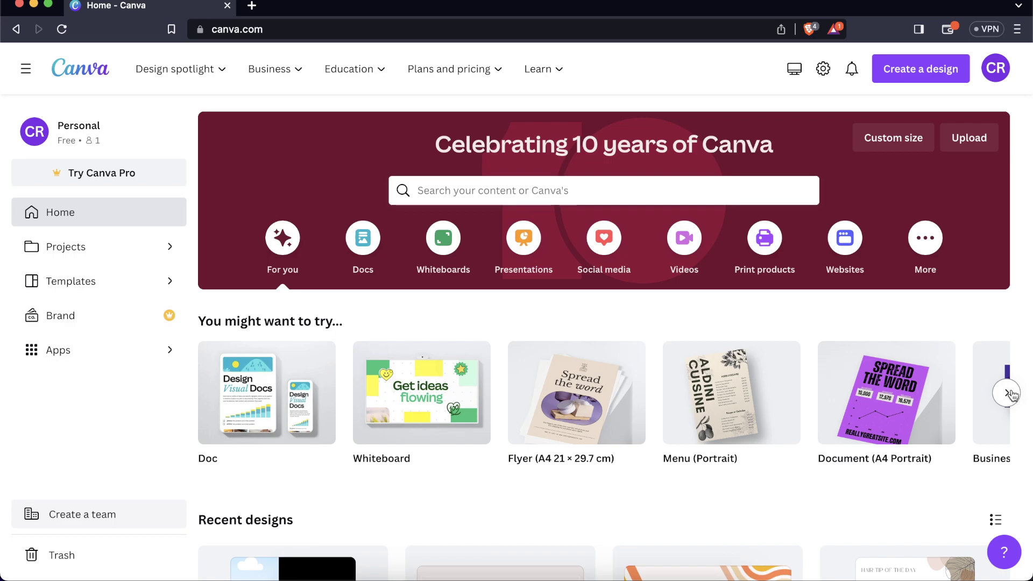
# Step: Search for "video" among the design types and create a new blank Video design
pyautogui.click(1006, 393)
pyautogui.click(1006, 393)
pyautogui.click(1006, 393)
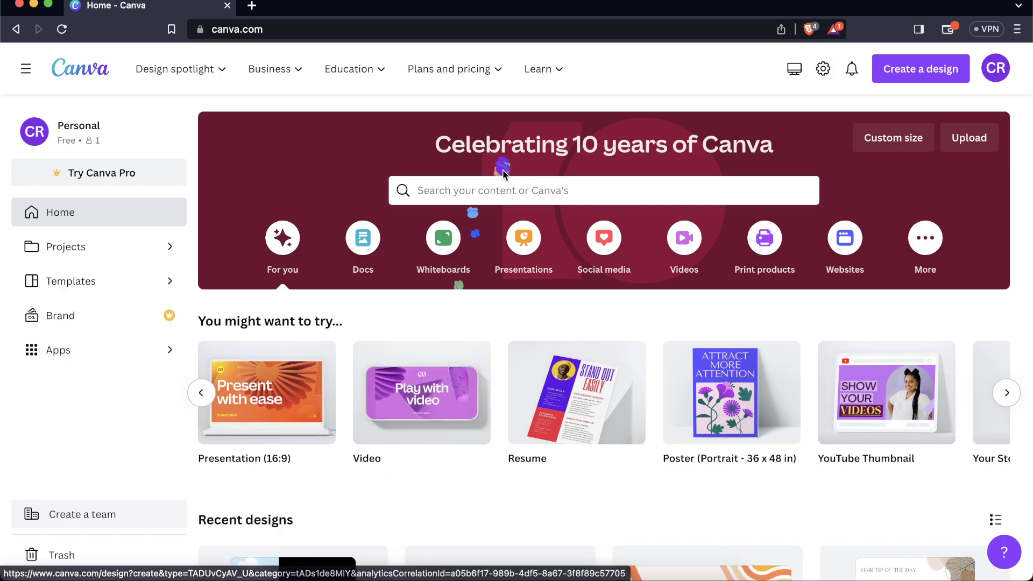
pyautogui.click(456, 192)
pyautogui.write('video')
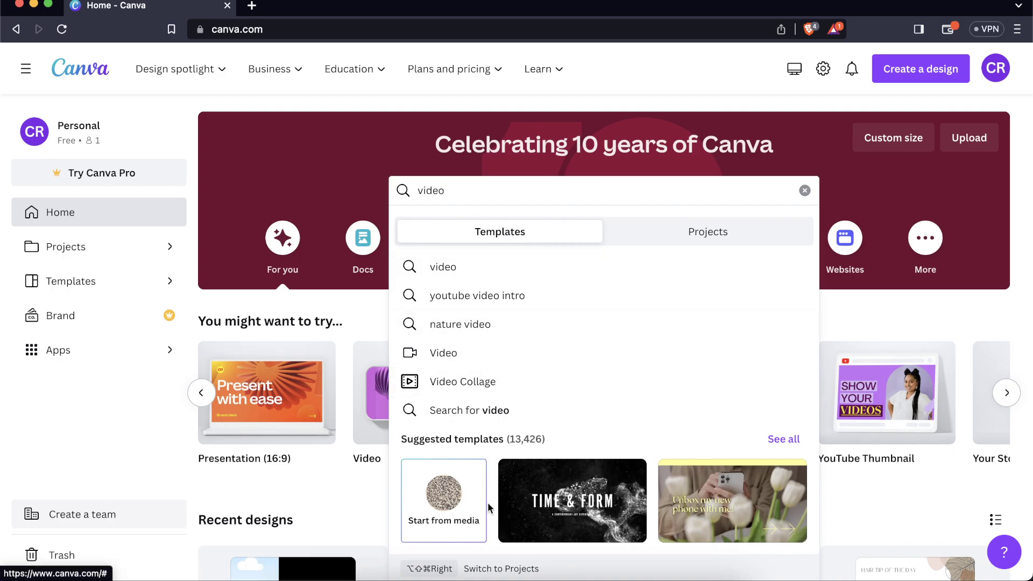
pyautogui.click(456, 355)
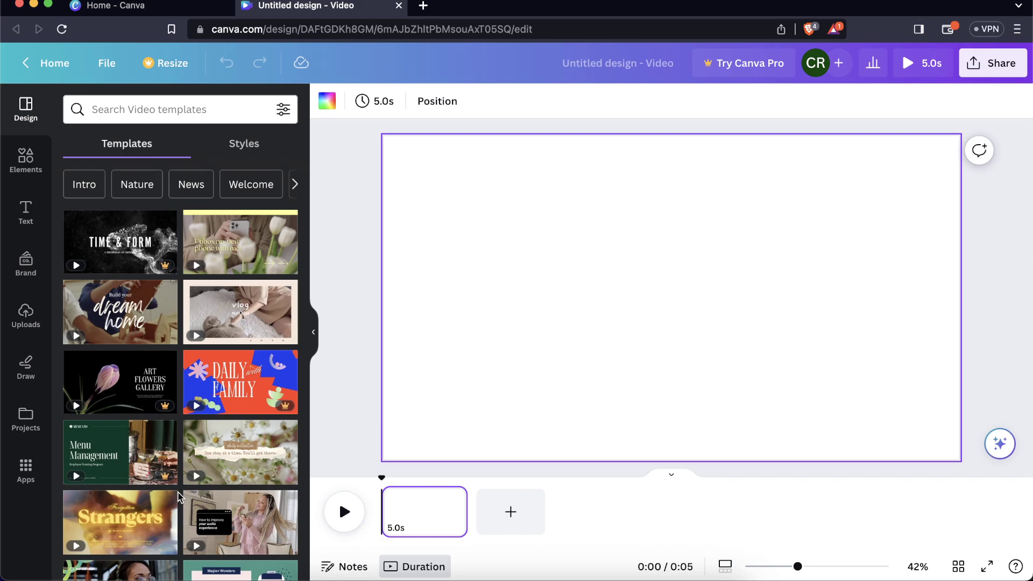
# Step: Add the uploaded 20.0 s blue nebula video to the blank page
pyautogui.scroll(-4, 179, 497)
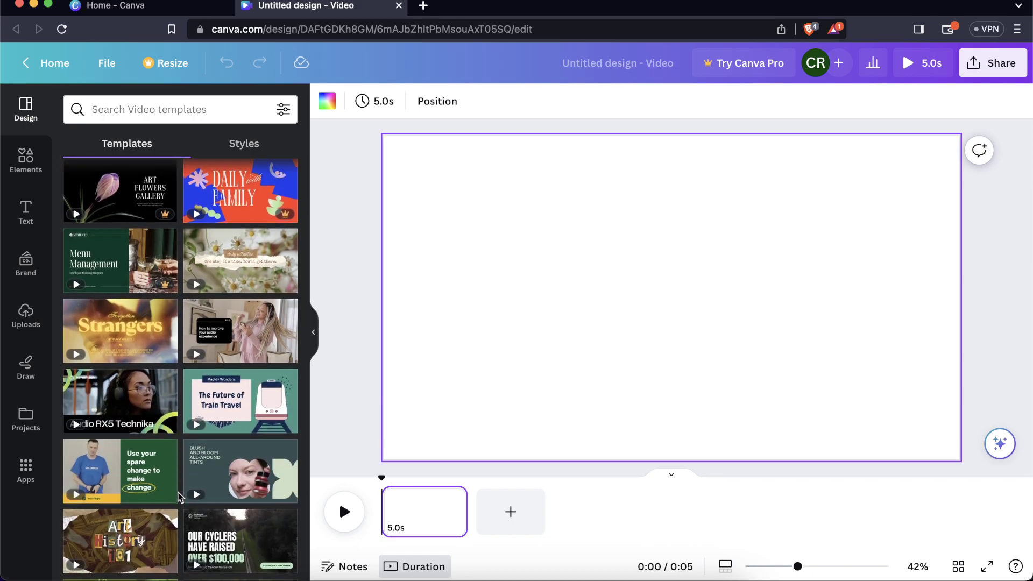
pyautogui.scroll(-2, 179, 498)
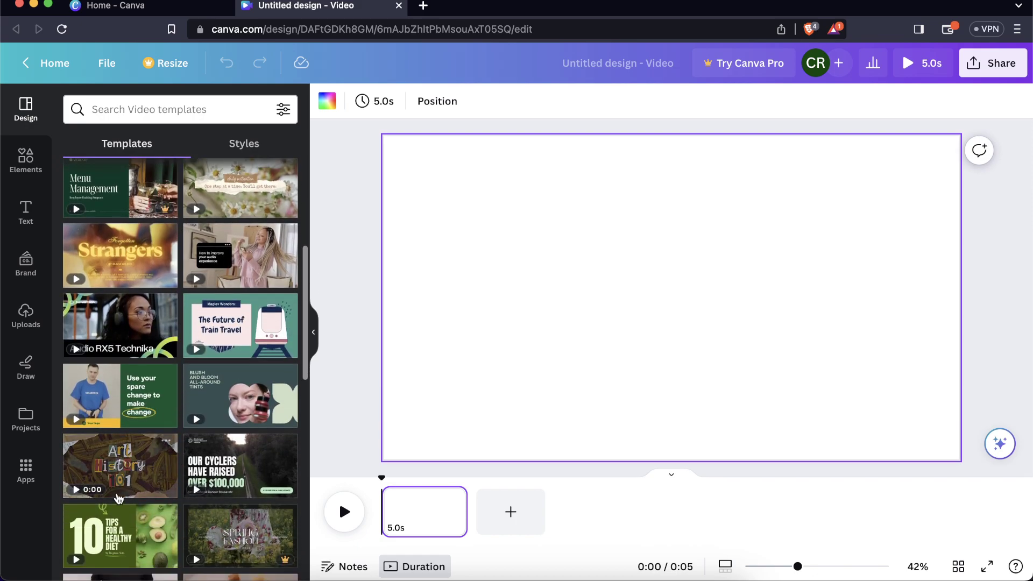
pyautogui.scroll(10, 110, 328)
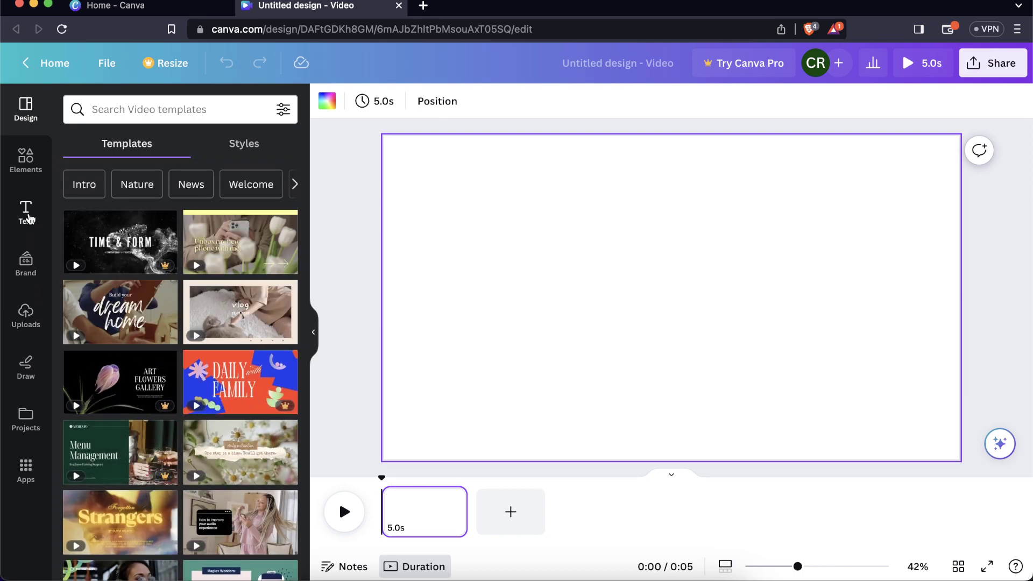
pyautogui.click(25, 314)
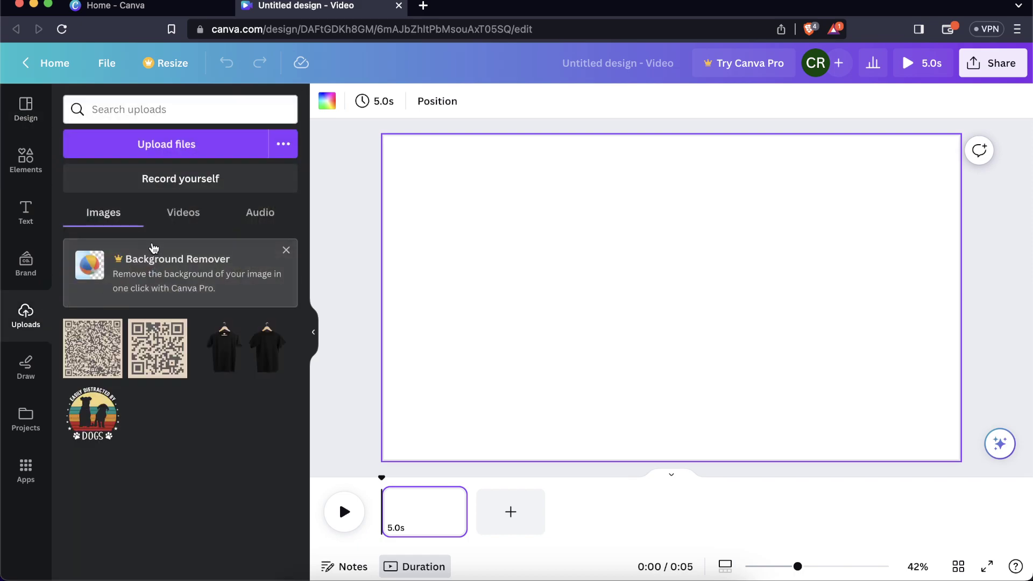
pyautogui.click(176, 221)
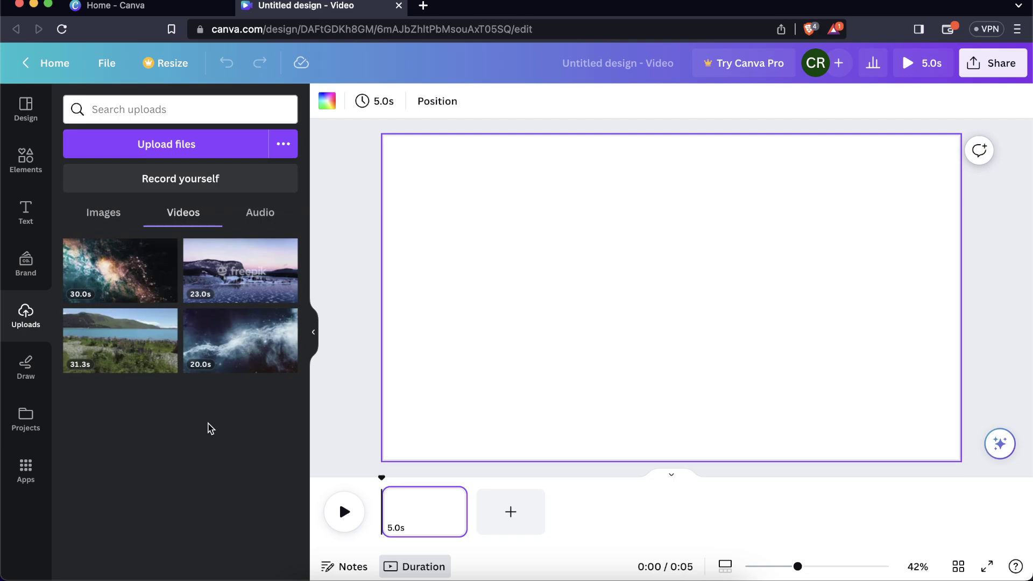
pyautogui.click(239, 356)
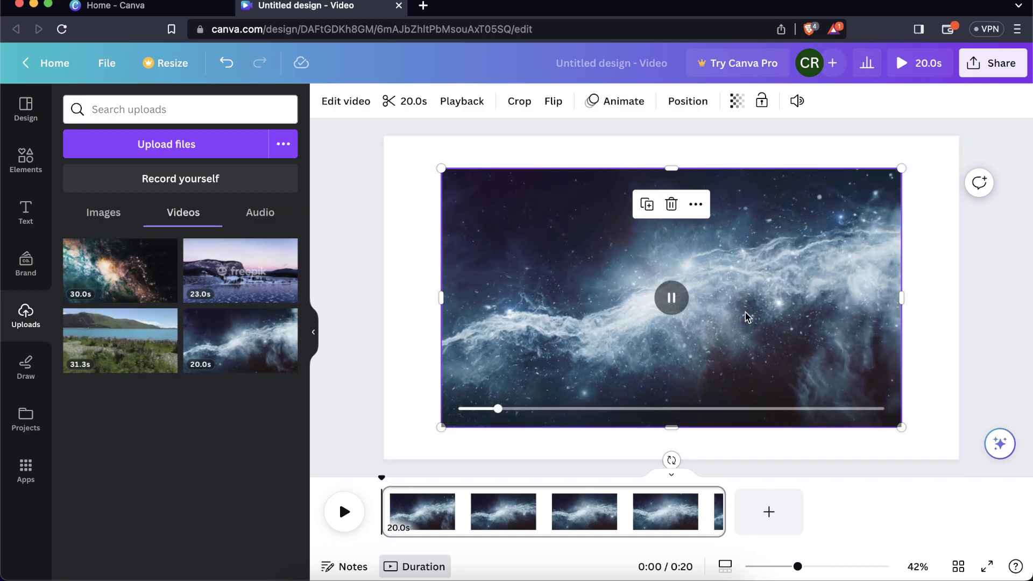
# Step: Enlarge the nebula video from two opposite corners so it covers the whole page
pyautogui.moveTo(441, 168); pyautogui.dragTo(382, 138)
pyautogui.moveTo(905, 429); pyautogui.dragTo(966, 444)
pyautogui.click(1009, 411)
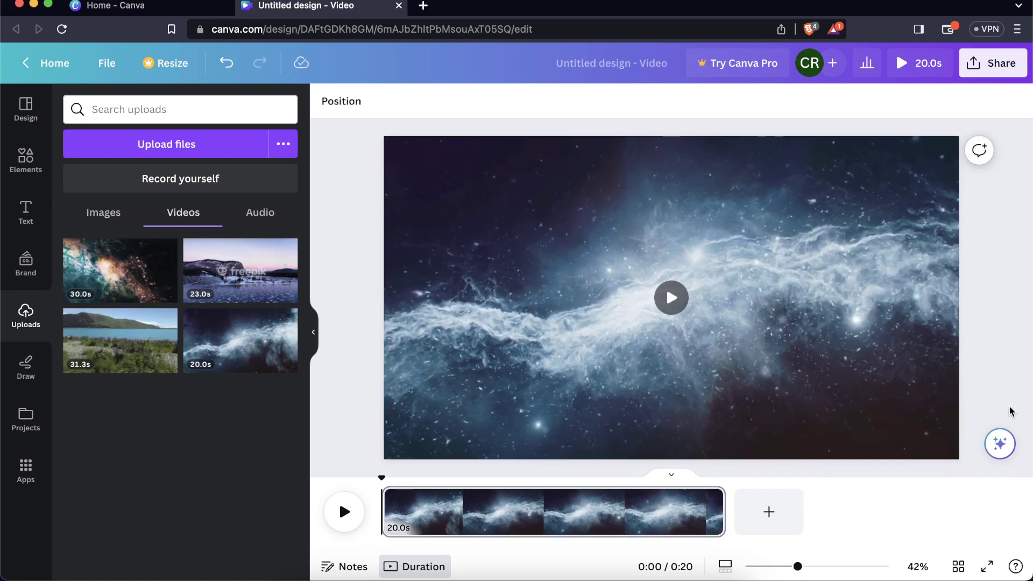
# Step: Preview the nebula video on the page, jump back to an earlier moment and pause it
pyautogui.click(673, 304)
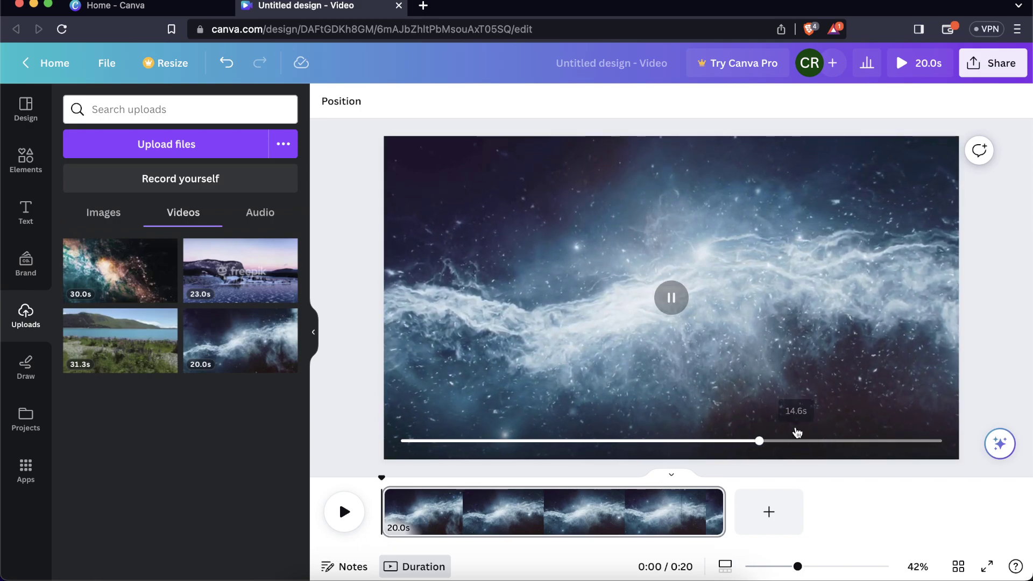
pyautogui.moveTo(772, 438); pyautogui.dragTo(578, 423)
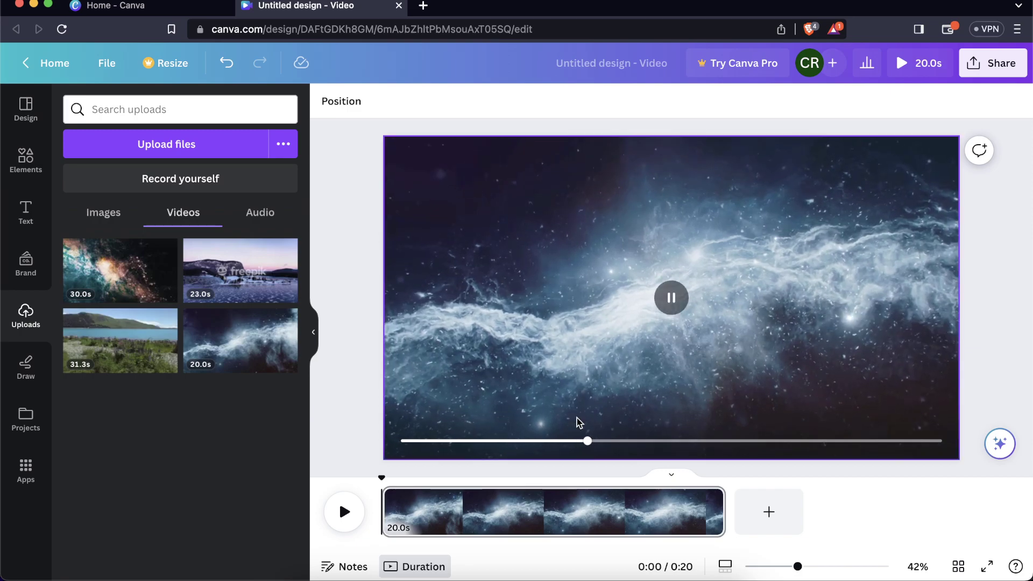
pyautogui.click(670, 311)
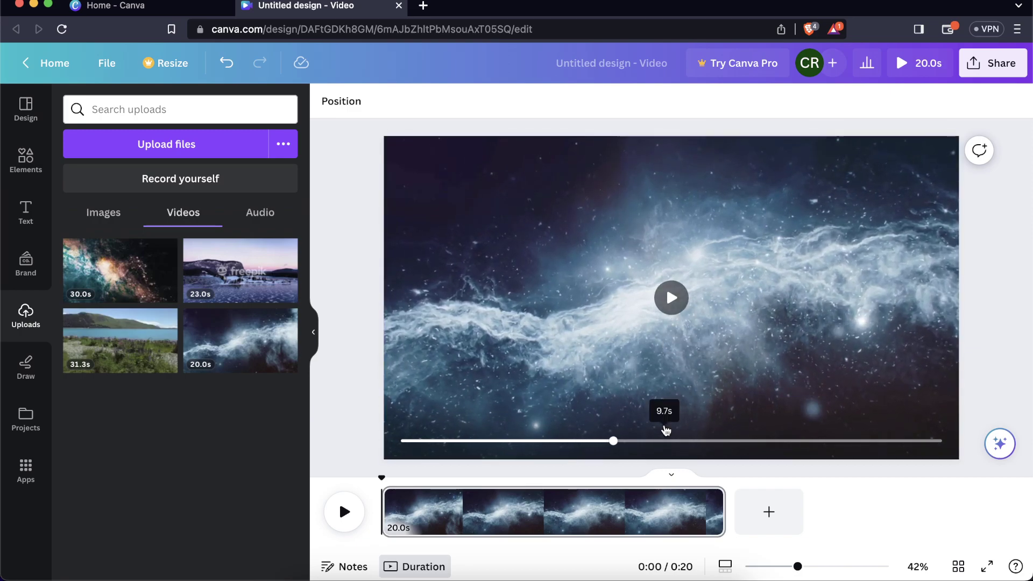
# Step: Split the nebula clip in the timeline at about 9.2 s
pyautogui.moveTo(381, 508); pyautogui.dragTo(400, 509)
pyautogui.click(400, 510)
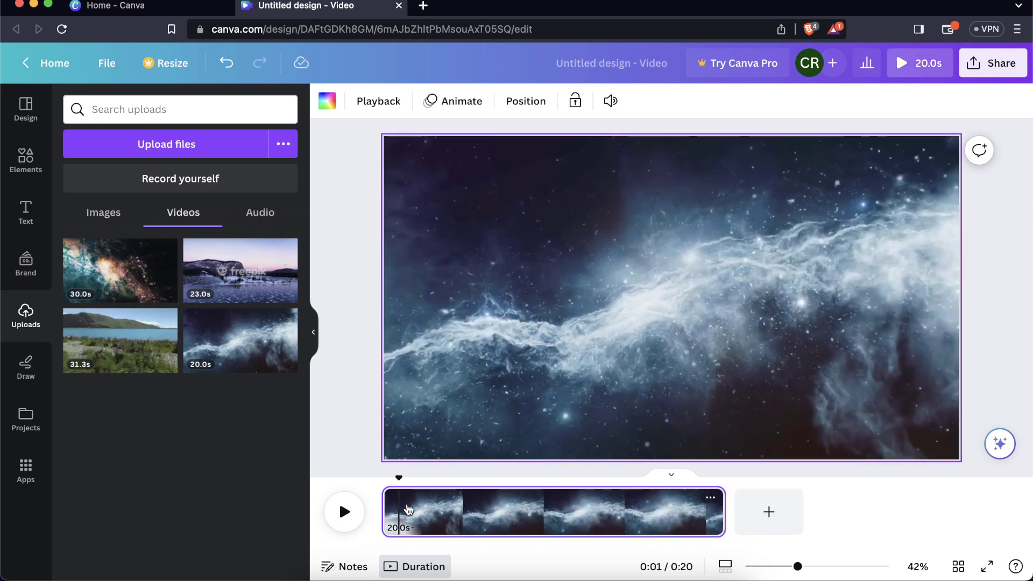
pyautogui.click(542, 509)
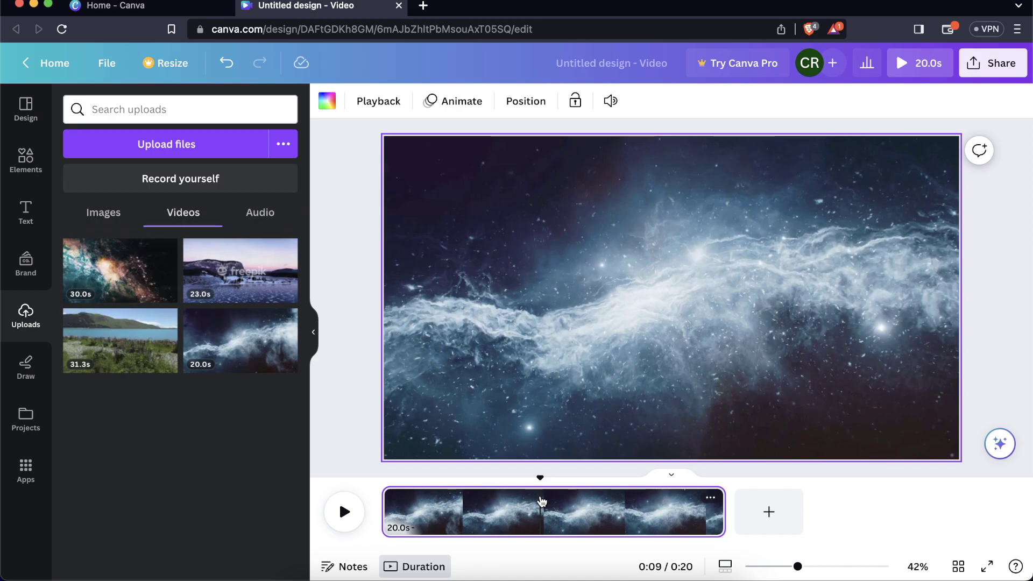
pyautogui.rightClick(542, 501)
pyautogui.click(572, 439)
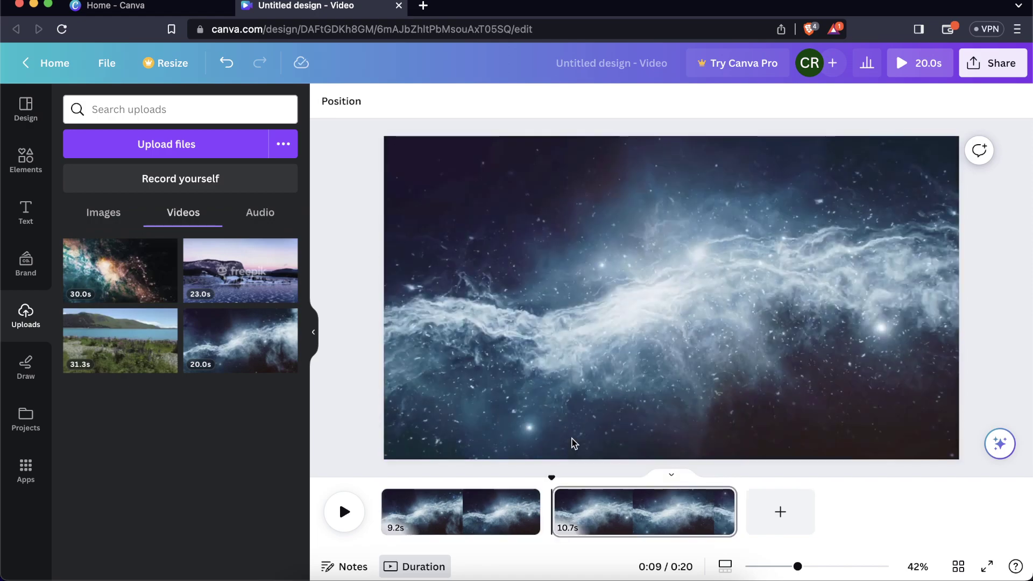
# Step: Split the second clip about 1.0 s after its start and delete the resulting 1.0 s segment
pyautogui.click(571, 516)
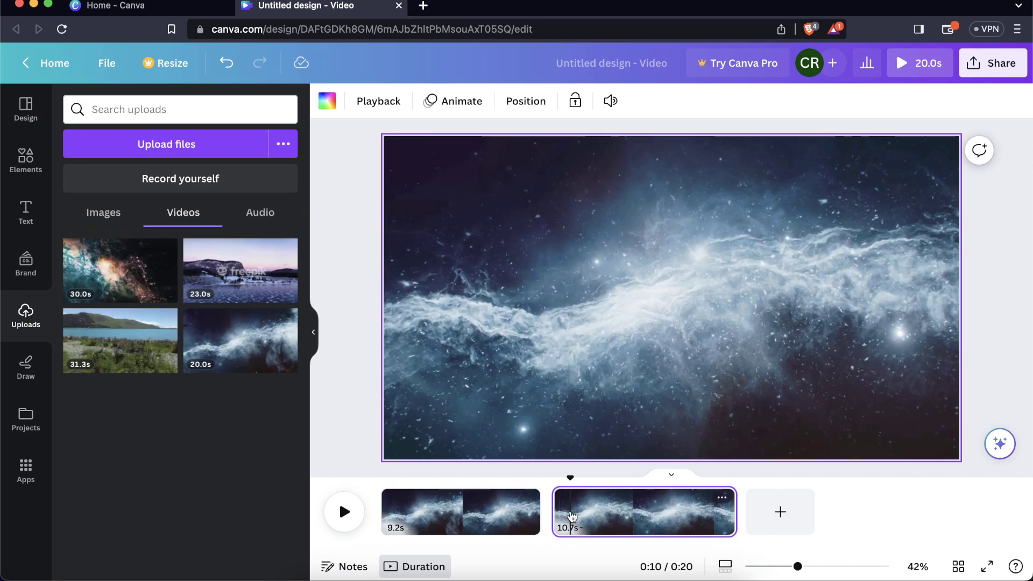
pyautogui.rightClick(572, 516)
pyautogui.click(591, 451)
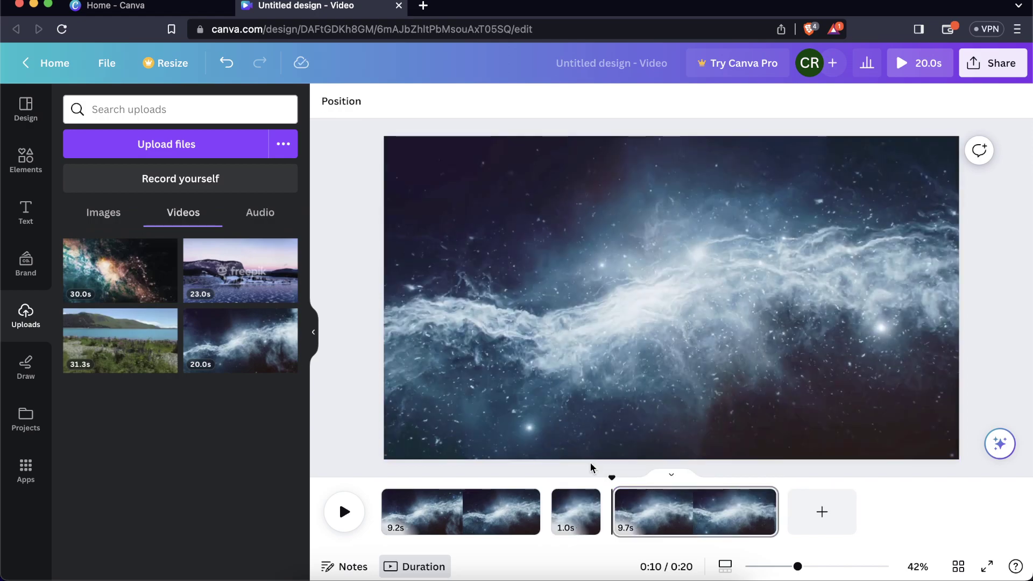
pyautogui.press('Delete')
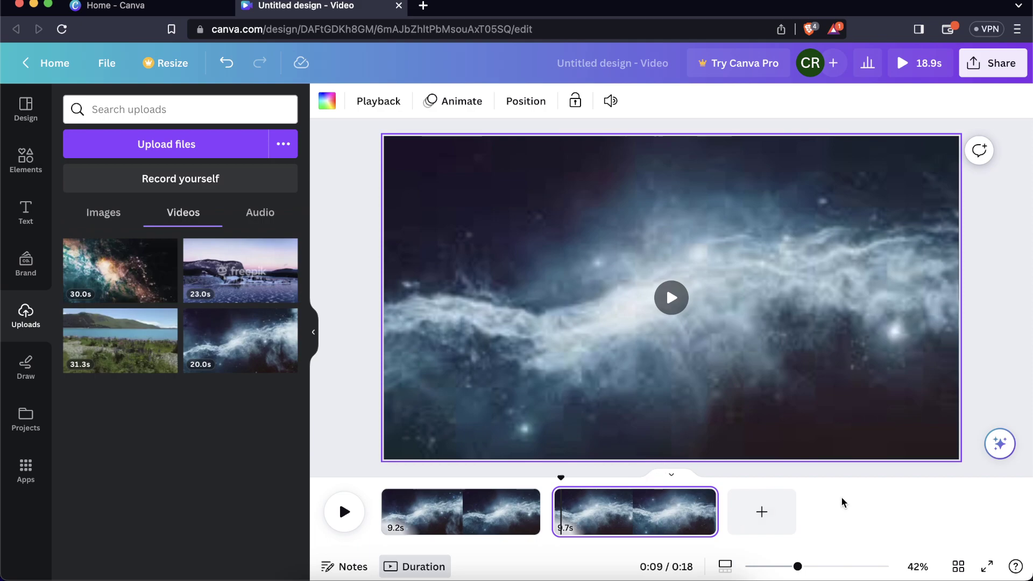
# Step: Overlay the uploaded 30.0 s orange and teal galaxy video on the first clip, shrunk to a small frame at the page's centre
pyautogui.click(508, 522)
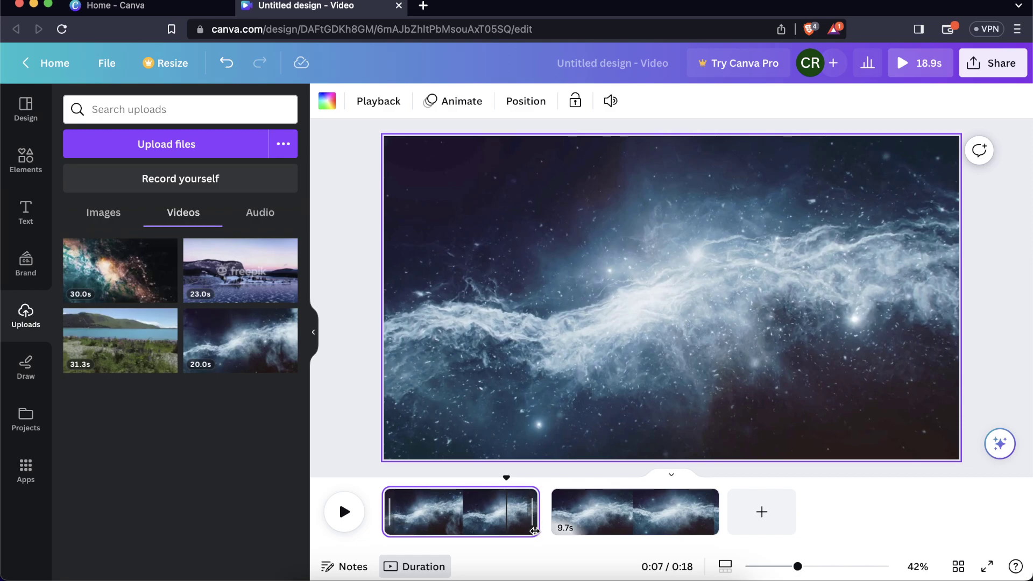
pyautogui.click(421, 521)
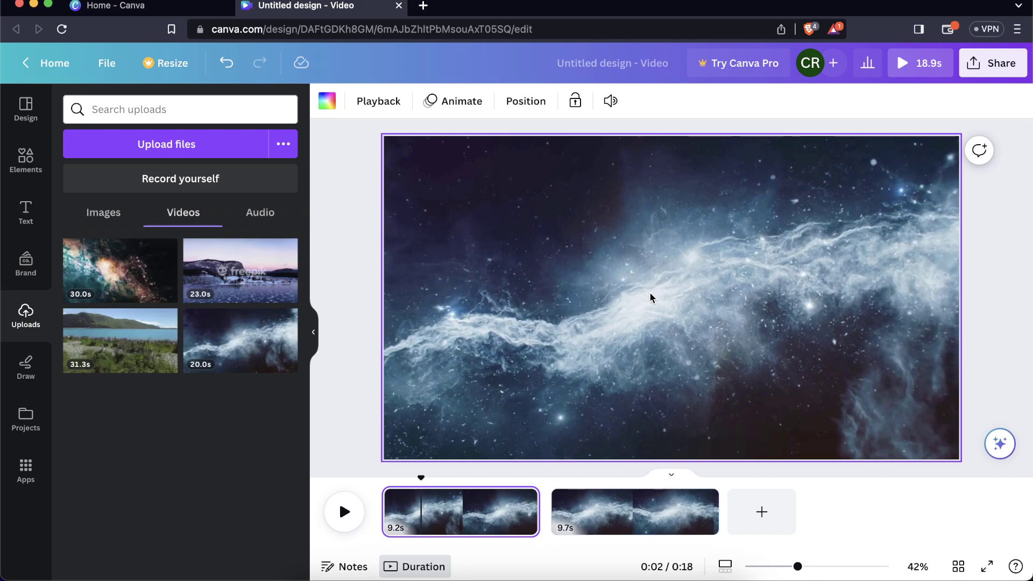
pyautogui.click(139, 284)
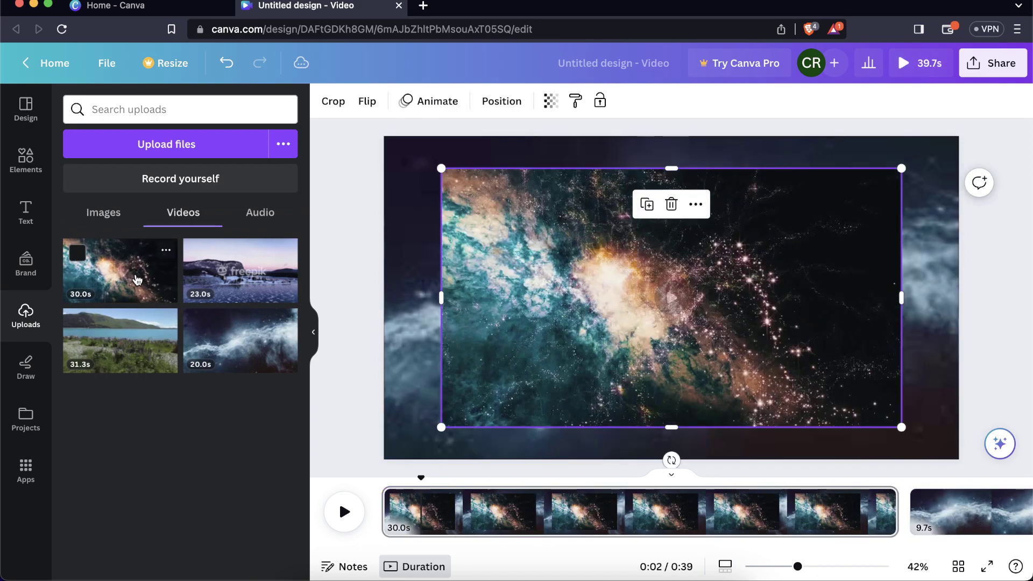
pyautogui.moveTo(900, 169); pyautogui.dragTo(627, 386)
pyautogui.moveTo(558, 383); pyautogui.dragTo(717, 292)
pyautogui.click(1011, 317)
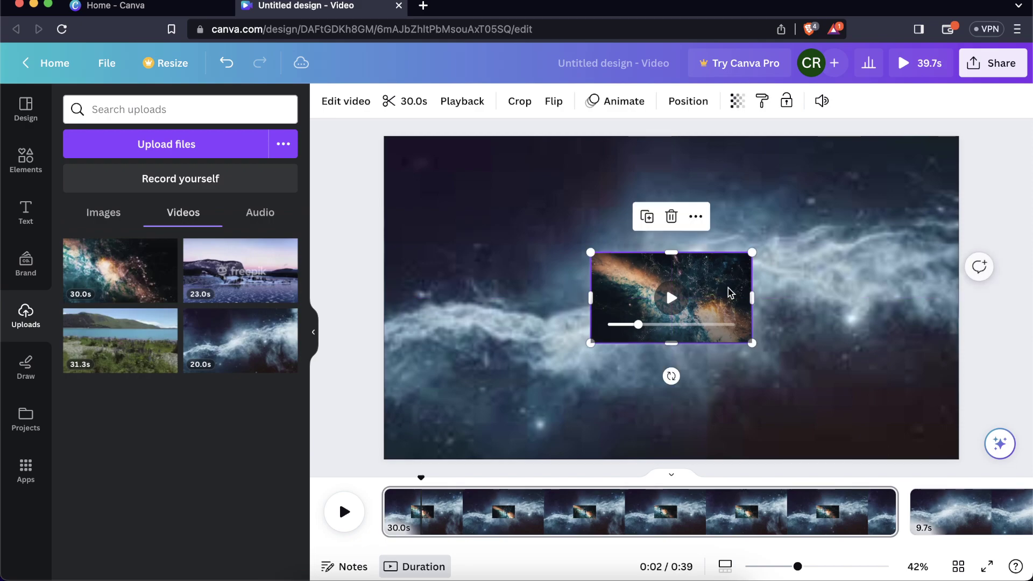
pyautogui.click(1004, 351)
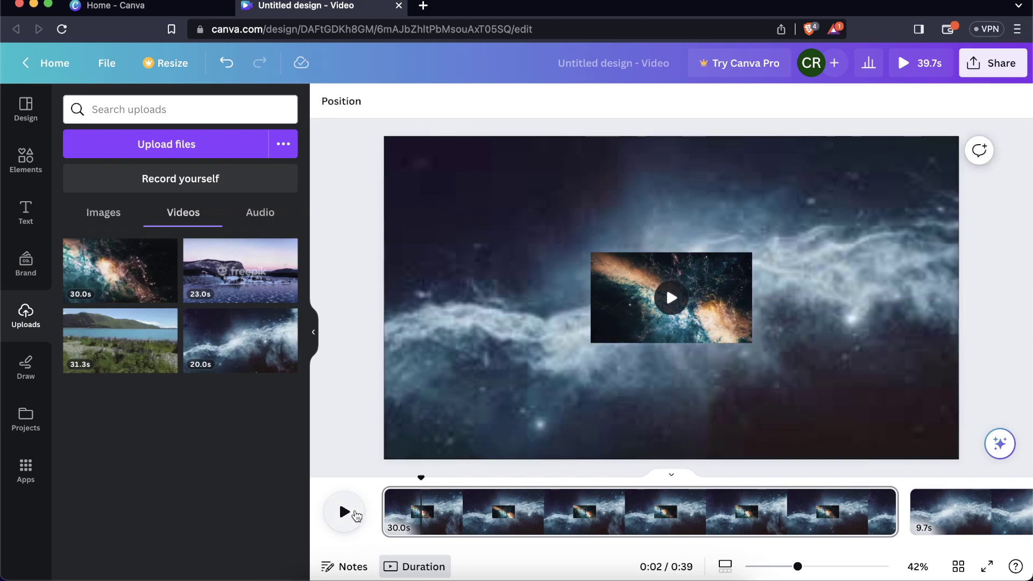
# Step: Play back the timeline and check how the overlaid video runs up to the transition into the second clip
pyautogui.click(354, 513)
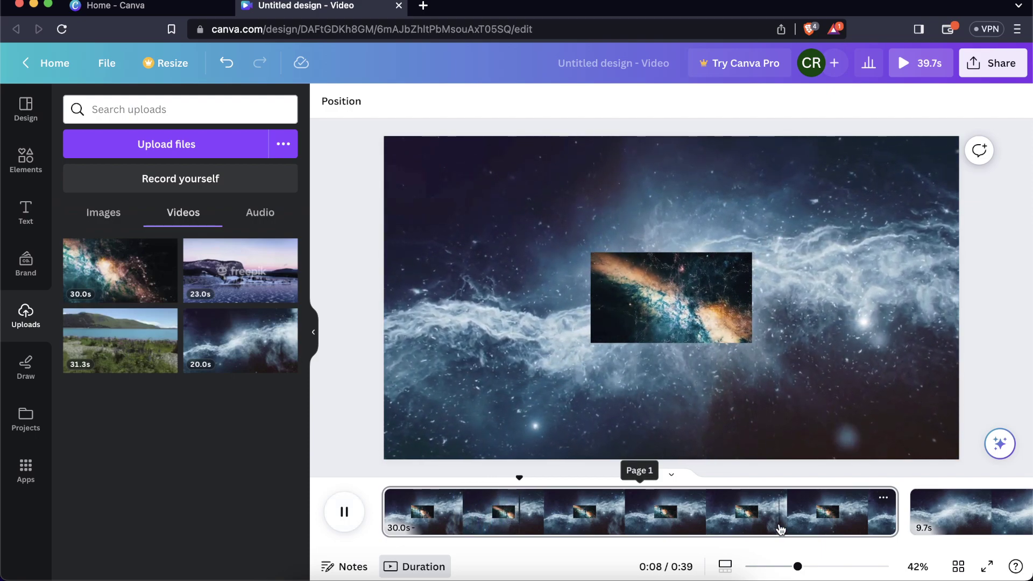
pyautogui.hscroll(3, 779, 527)
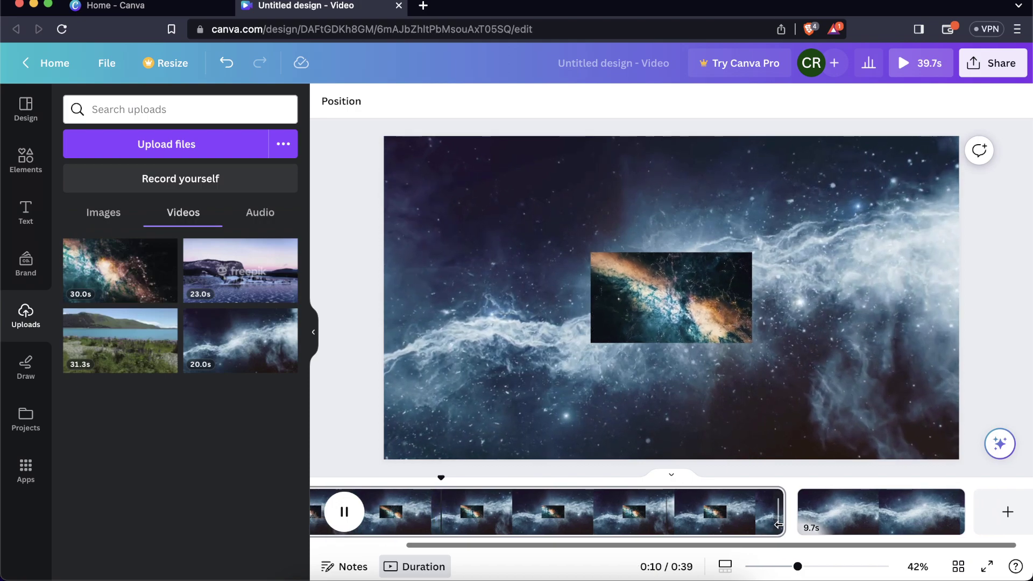
pyautogui.press('space')
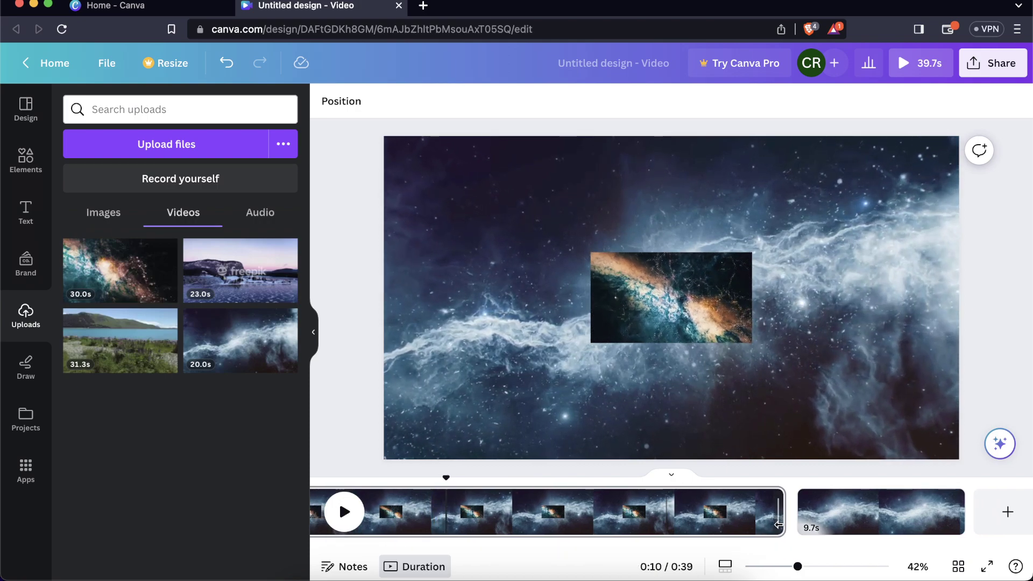
pyautogui.click(696, 333)
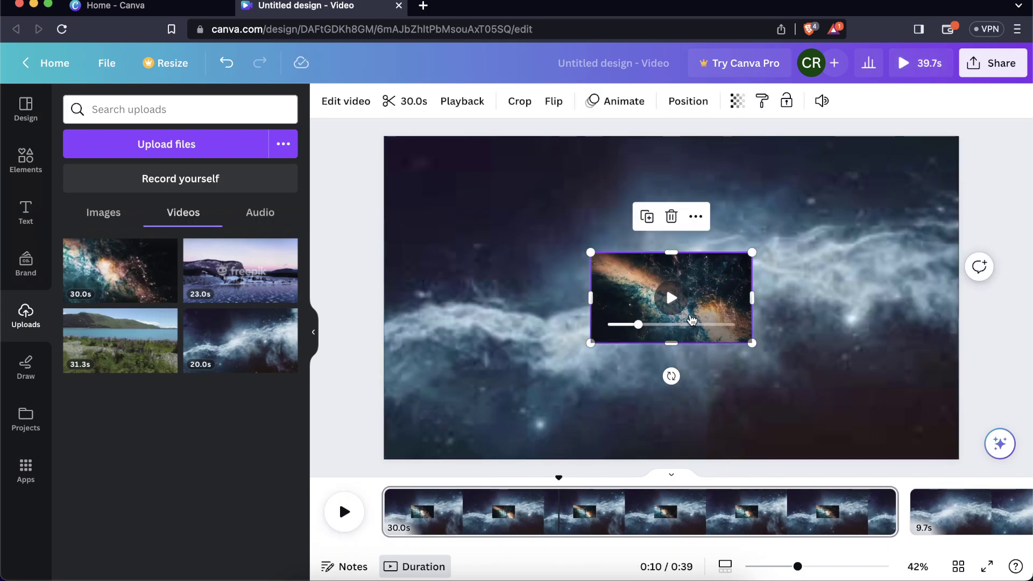
pyautogui.click(810, 506)
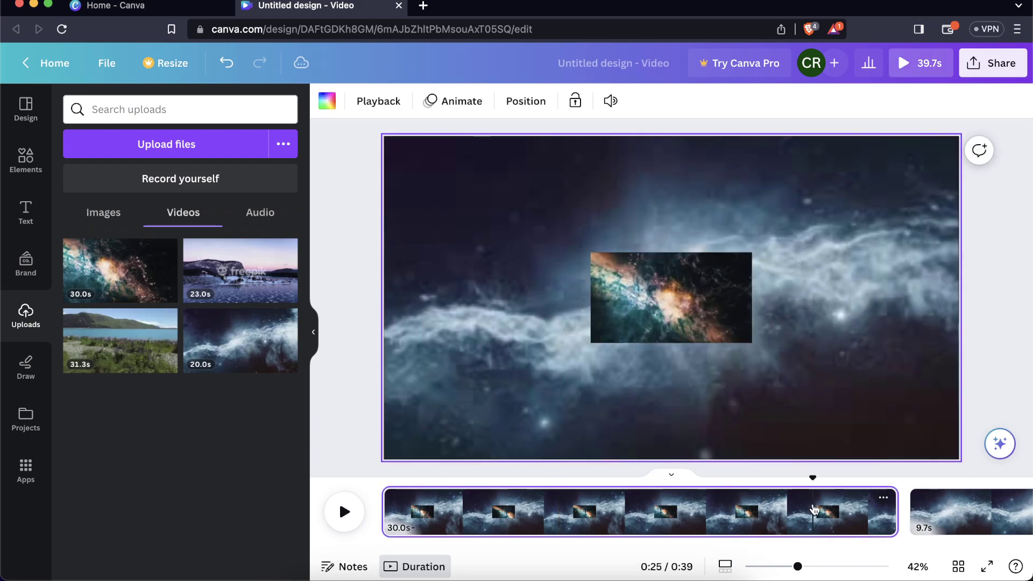
pyautogui.click(842, 507)
pyautogui.press('space')
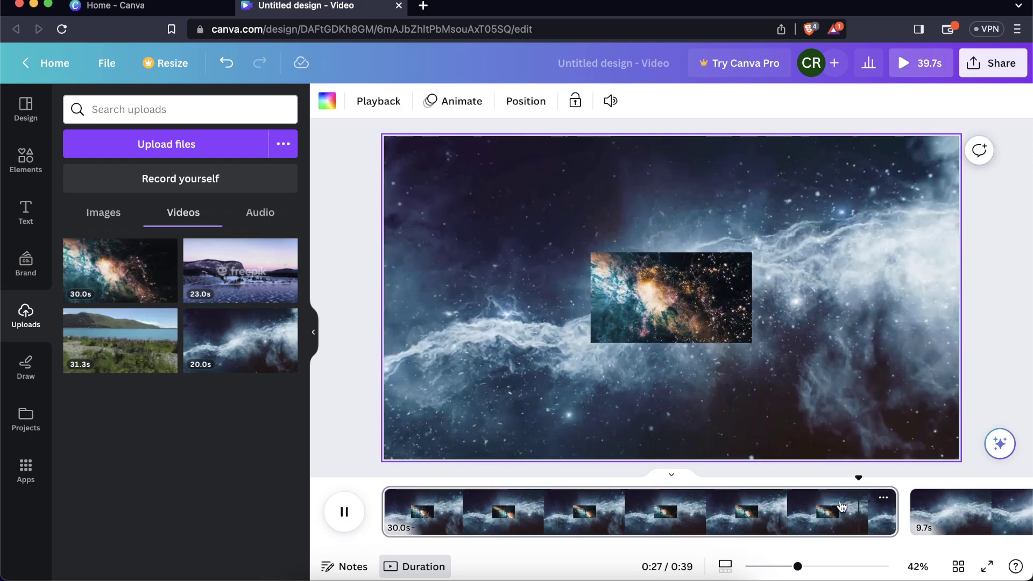
pyautogui.press('space')
pyautogui.click(935, 510)
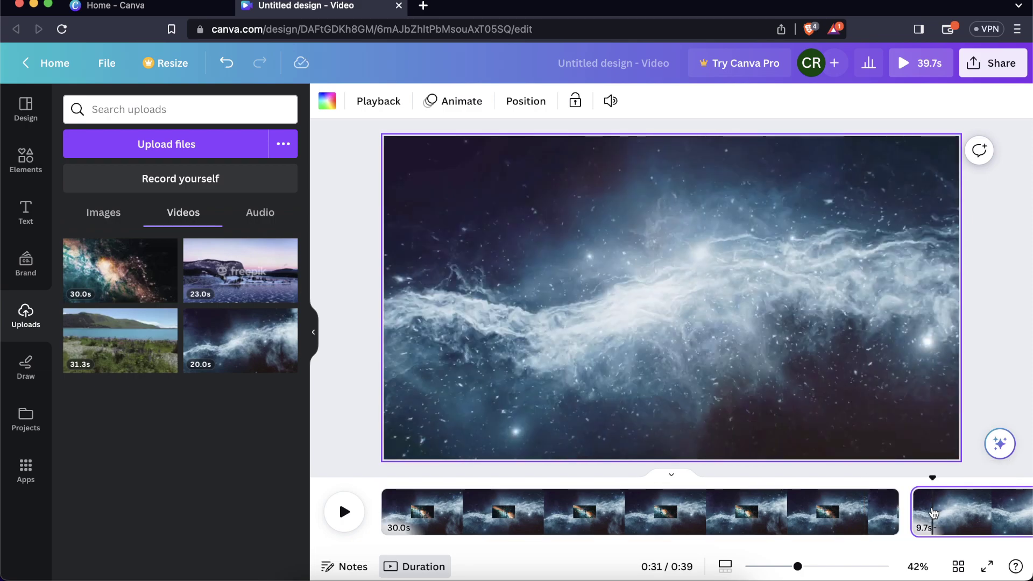
pyautogui.click(894, 508)
pyautogui.press('space')
pyautogui.press('space')
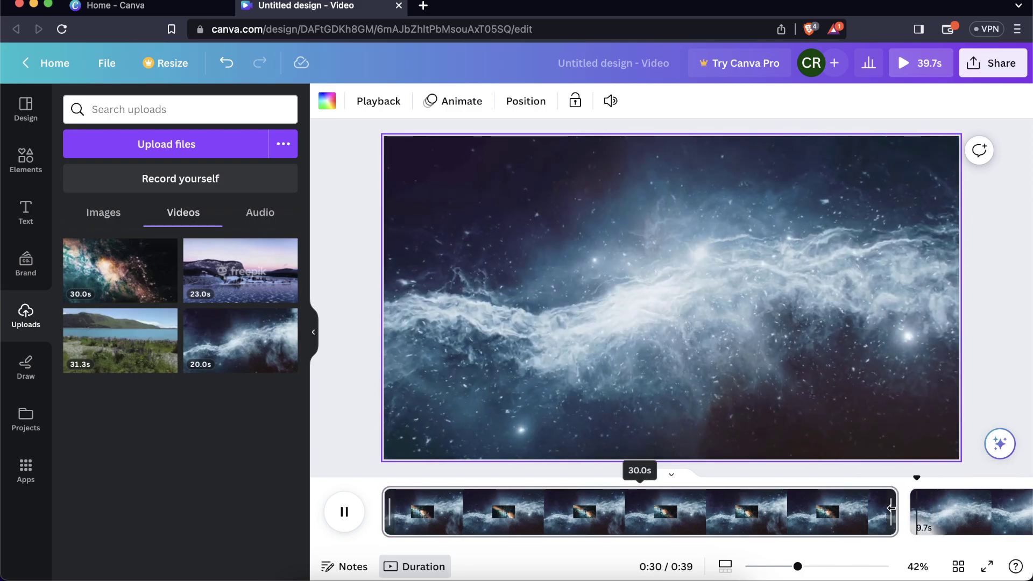
# Step: Apply the Fade animation to the small overlaid galaxy video
pyautogui.click(866, 511)
pyautogui.click(719, 297)
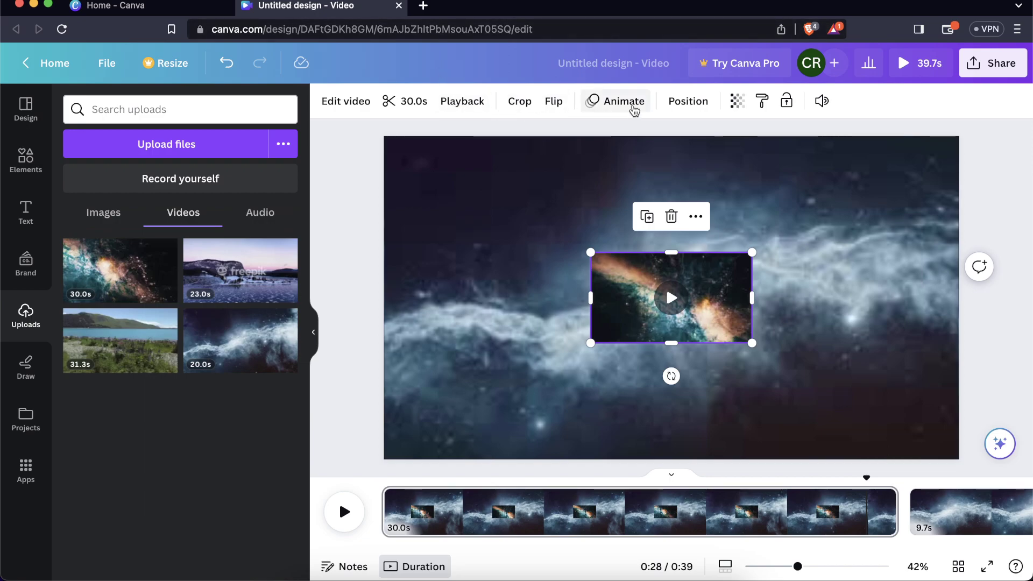
pyautogui.click(634, 109)
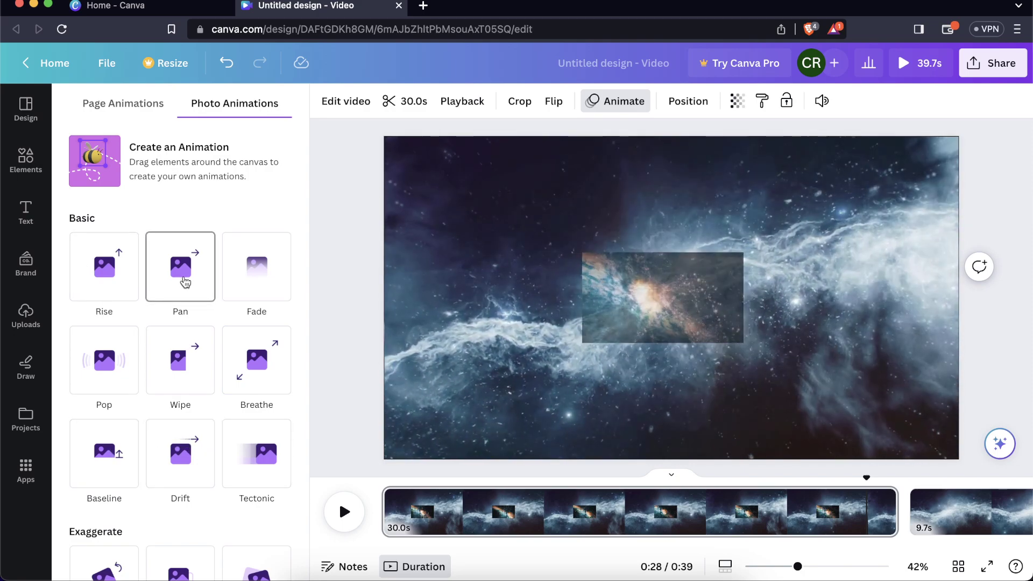
pyautogui.click(257, 281)
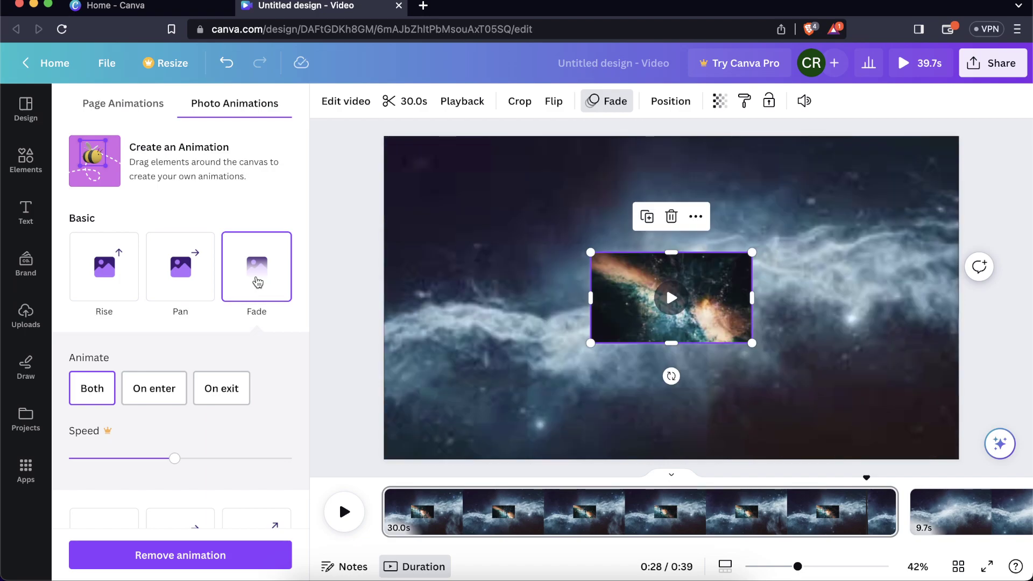
# Step: Set the Fade animation of the small overlaid galaxy video to play only on exit
pyautogui.click(221, 389)
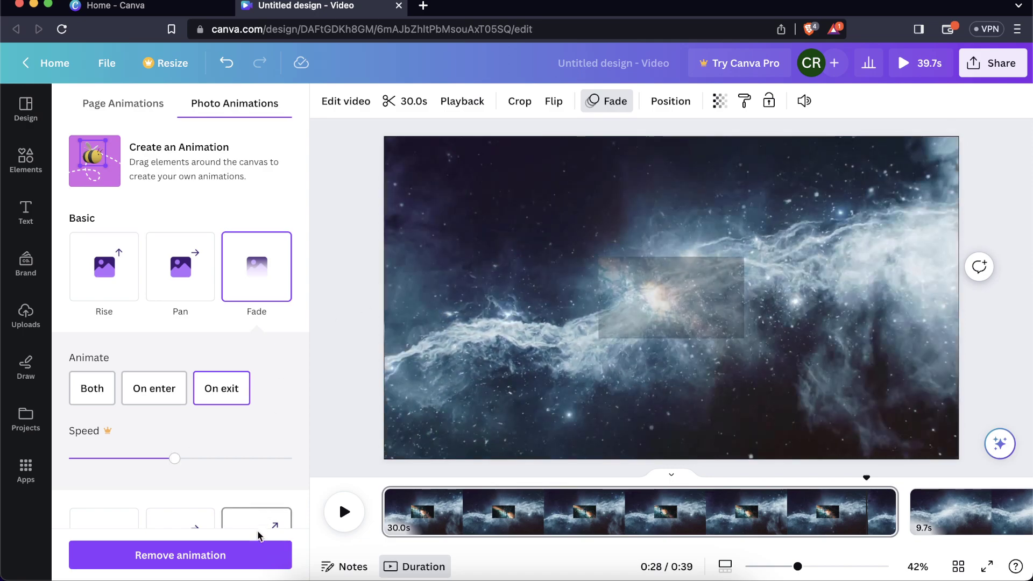
pyautogui.click(831, 500)
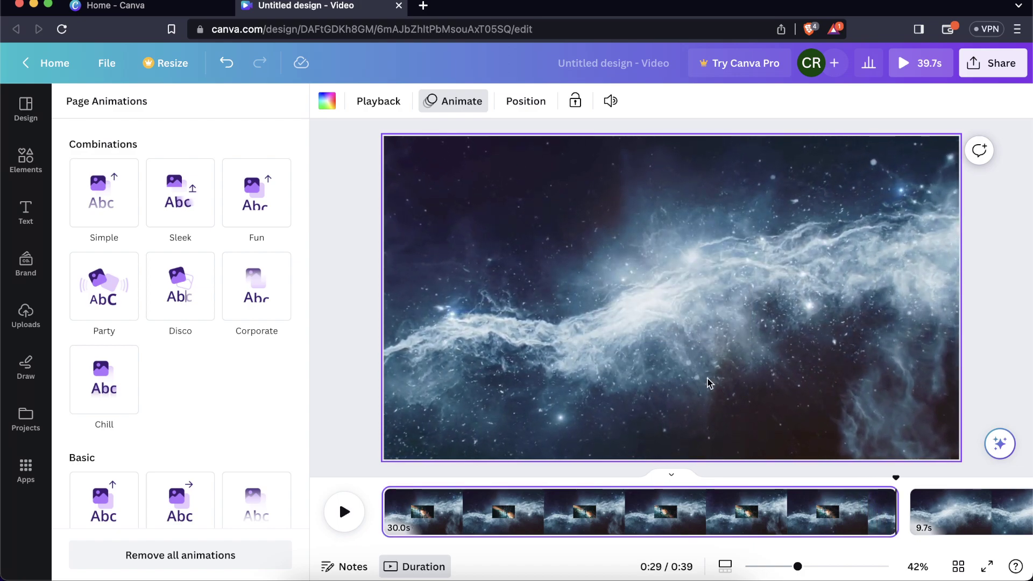
pyautogui.click(359, 263)
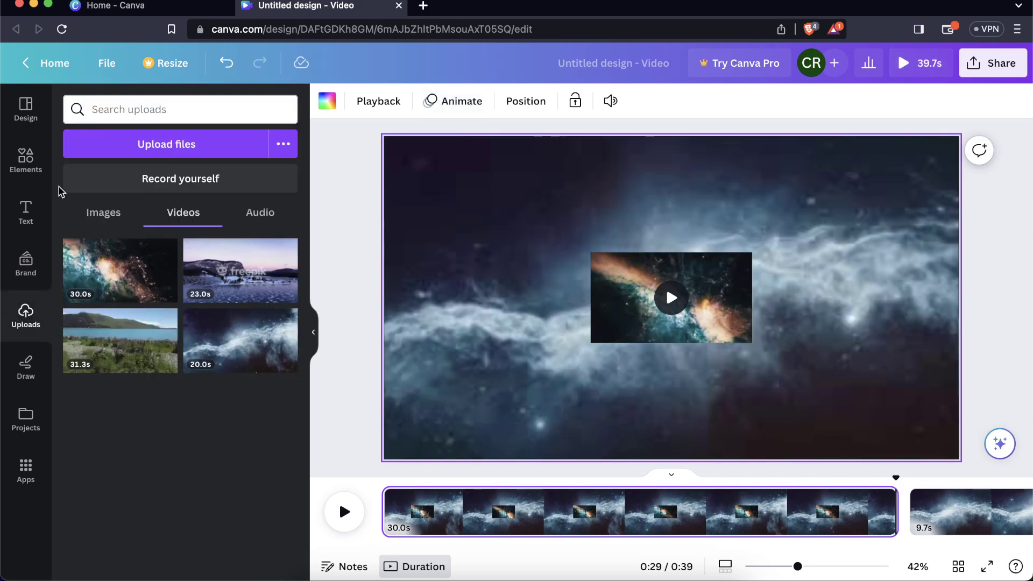
# Step: Add a heading text box, place it above the small overlaid video and clear its placeholder text
pyautogui.click(26, 211)
pyautogui.click(221, 282)
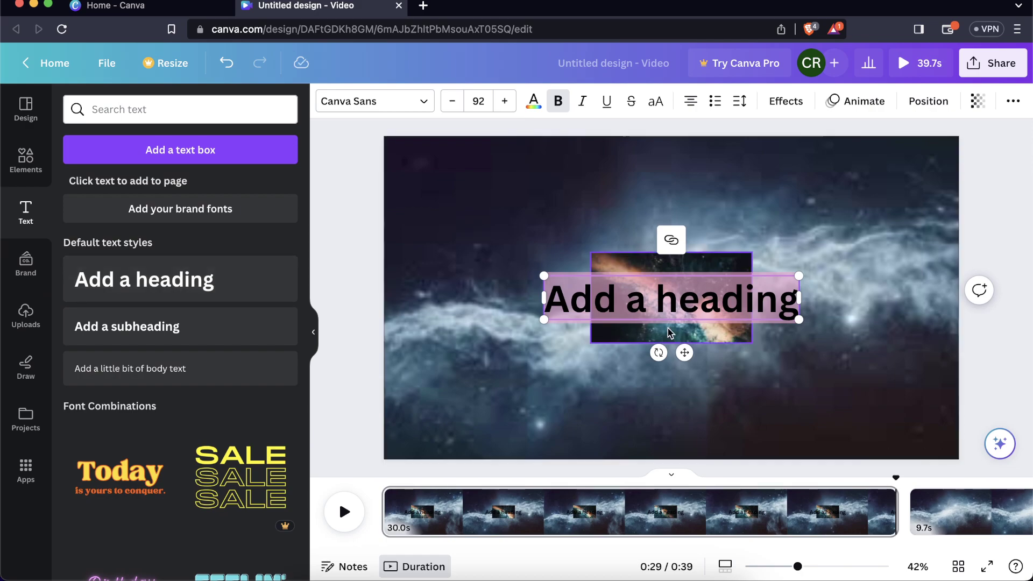
pyautogui.moveTo(684, 353); pyautogui.dragTo(682, 264)
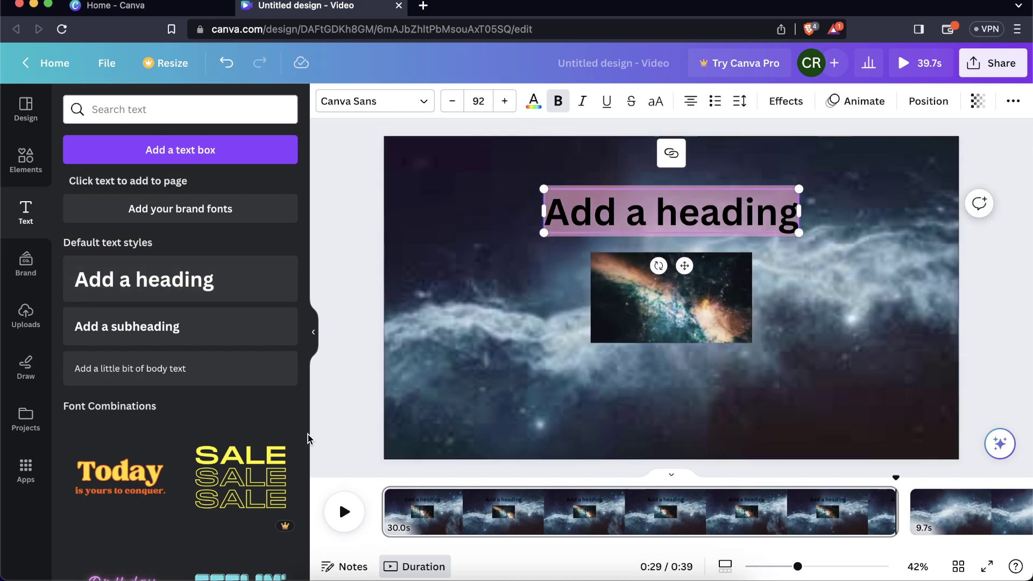
pyautogui.press('BackSpace')
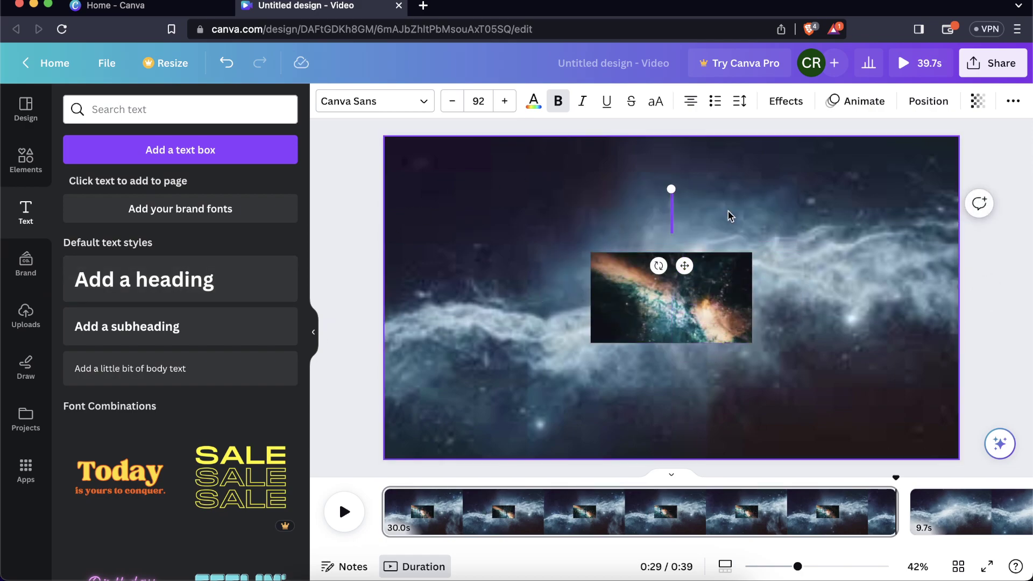
pyautogui.click(422, 105)
pyautogui.click(374, 185)
# Step: Add the "Today is yours to conquer." font combination over the small galaxy video and nudge it slightly upward
pyautogui.scroll(-4, 259, 380)
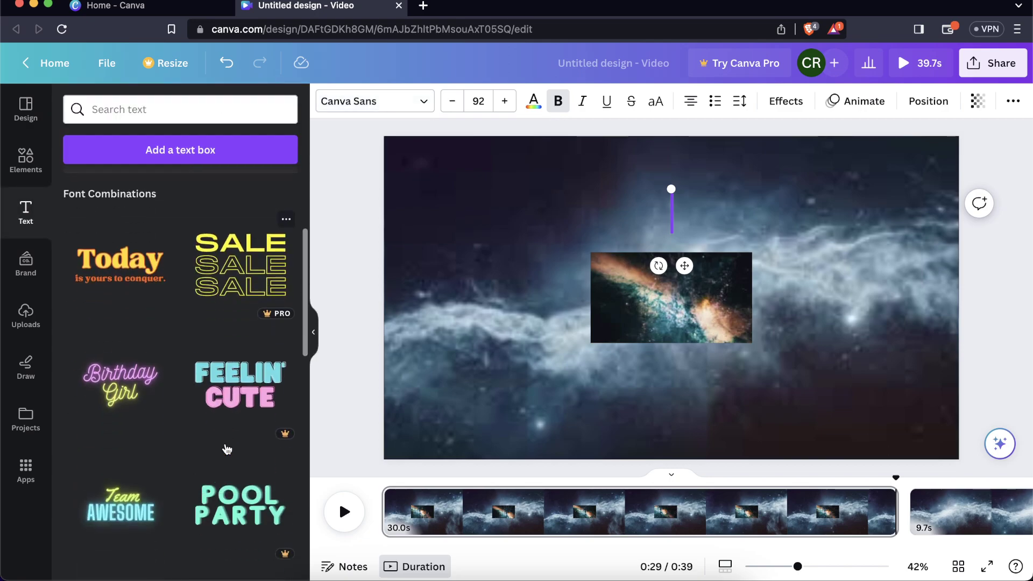
pyautogui.click(152, 274)
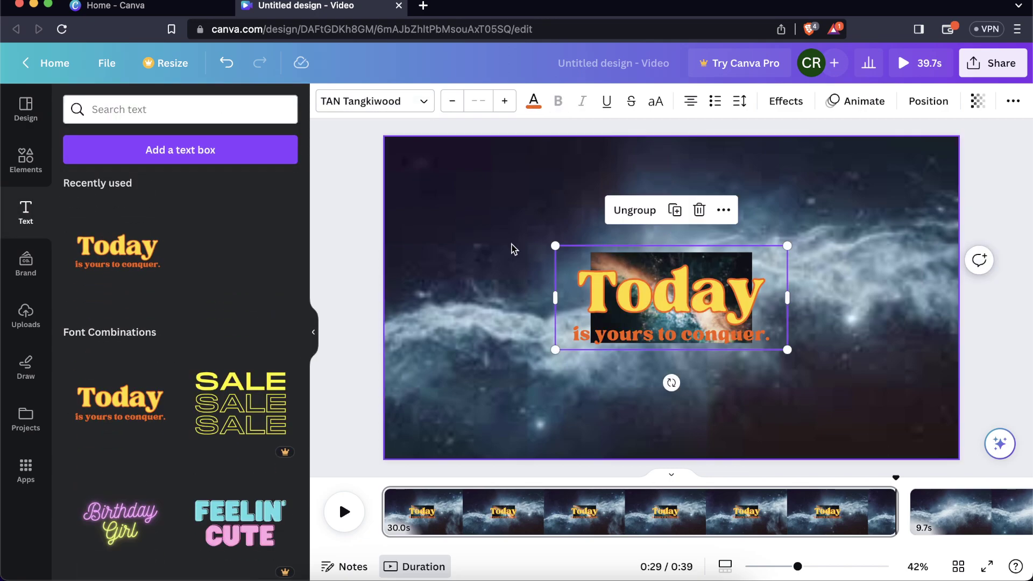
pyautogui.click(962, 318)
pyautogui.moveTo(736, 297)
pyautogui.mouseDown()
pyautogui.moveTo(735, 225)
pyautogui.moveTo(735, 290)
pyautogui.mouseUp()
pyautogui.click(1023, 308)
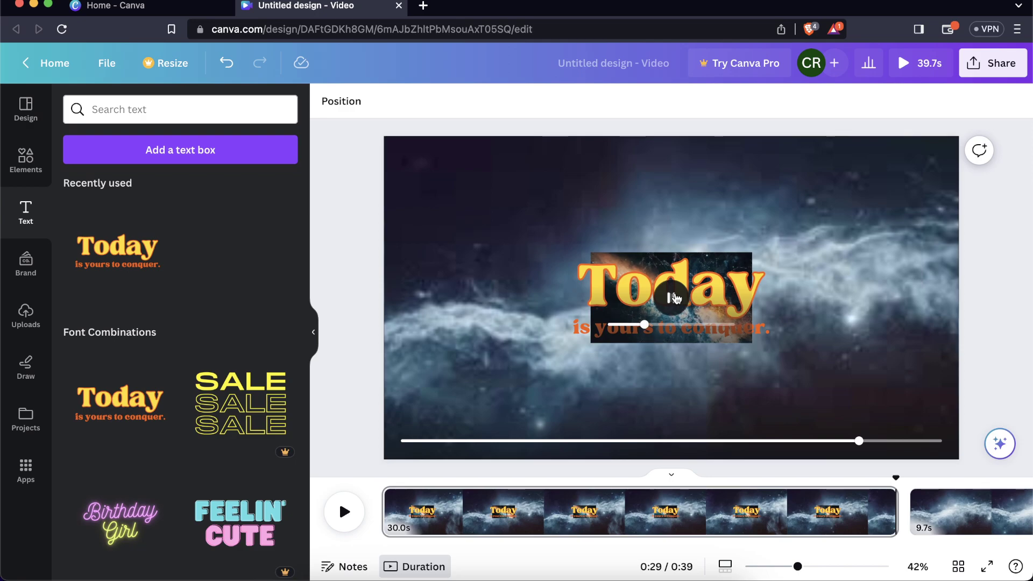
# Step: Try the "Today" text's Pop animation on exit and on enter, and return it to Both
pyautogui.click(676, 298)
pyautogui.click(744, 297)
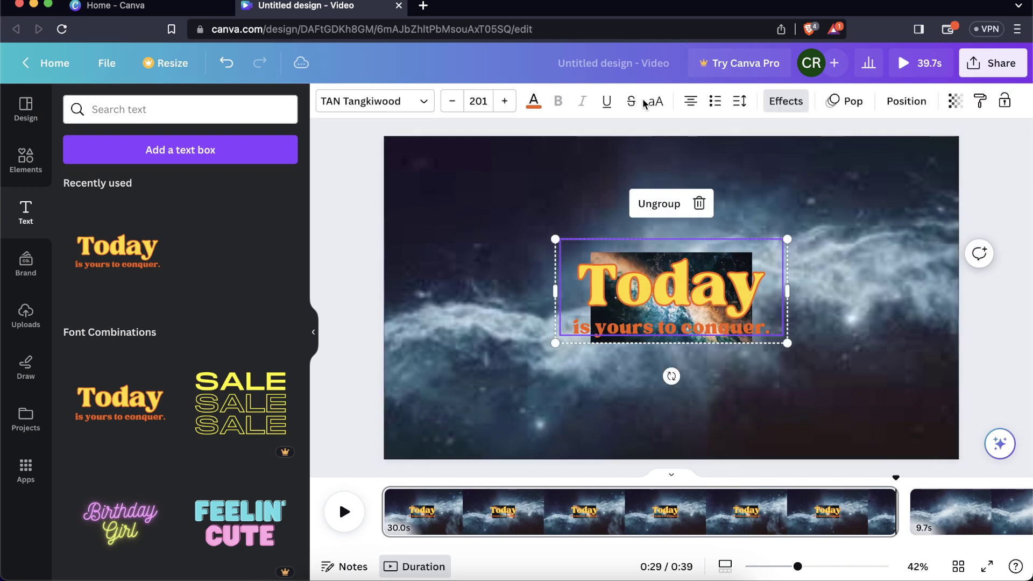
pyautogui.click(847, 103)
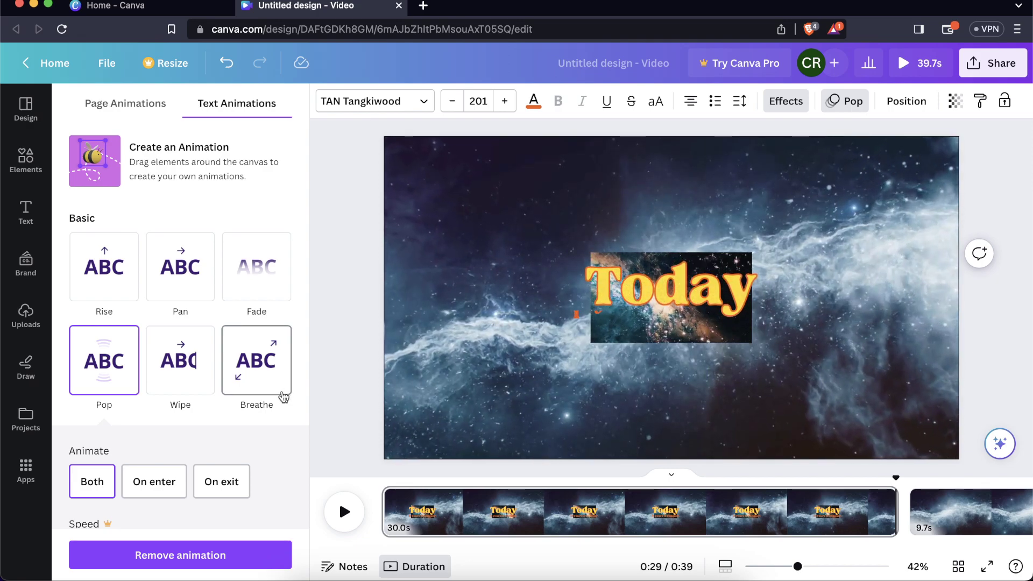
pyautogui.click(221, 480)
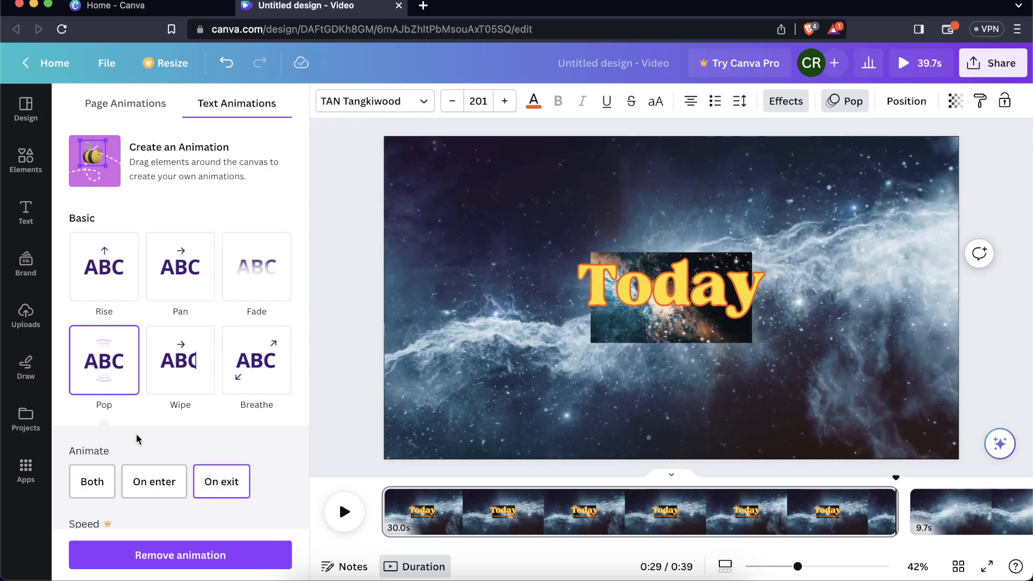
pyautogui.click(163, 494)
pyautogui.click(92, 481)
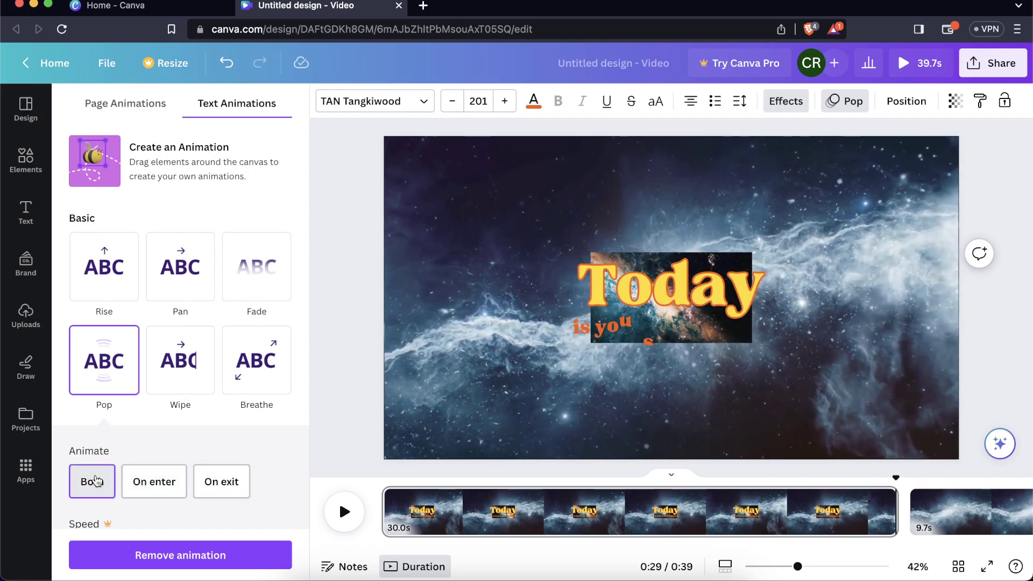
pyautogui.click(330, 319)
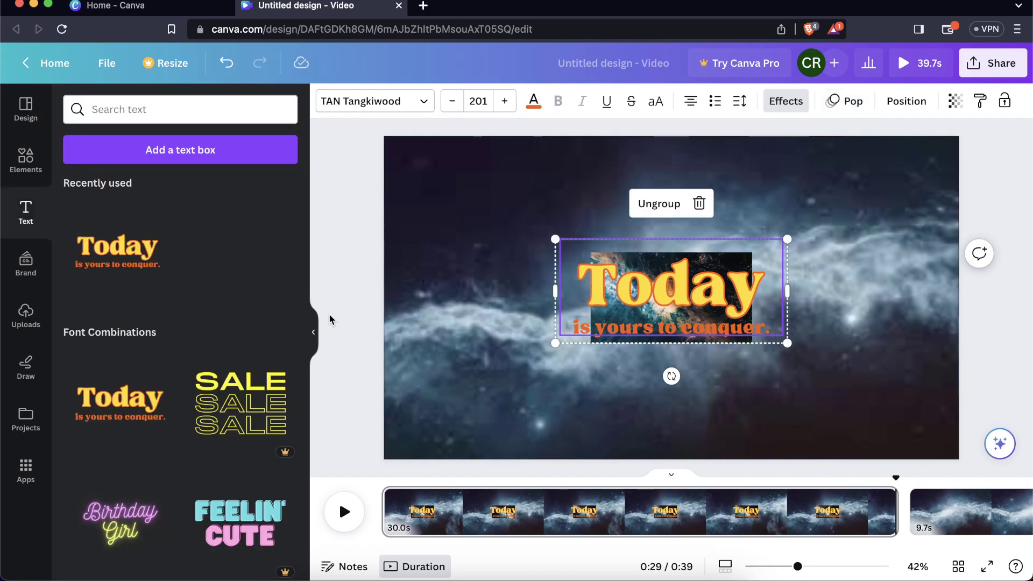
pyautogui.click(368, 319)
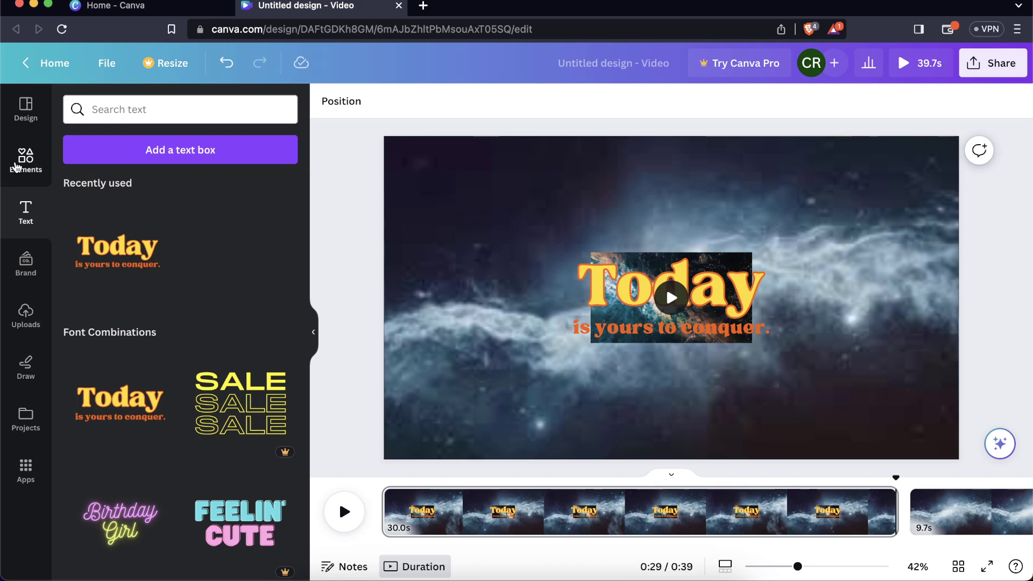
# Step: Find the laptop-shaped frame among the Frames elements and add it to the page
pyautogui.click(17, 166)
pyautogui.scroll(-5, 198, 419)
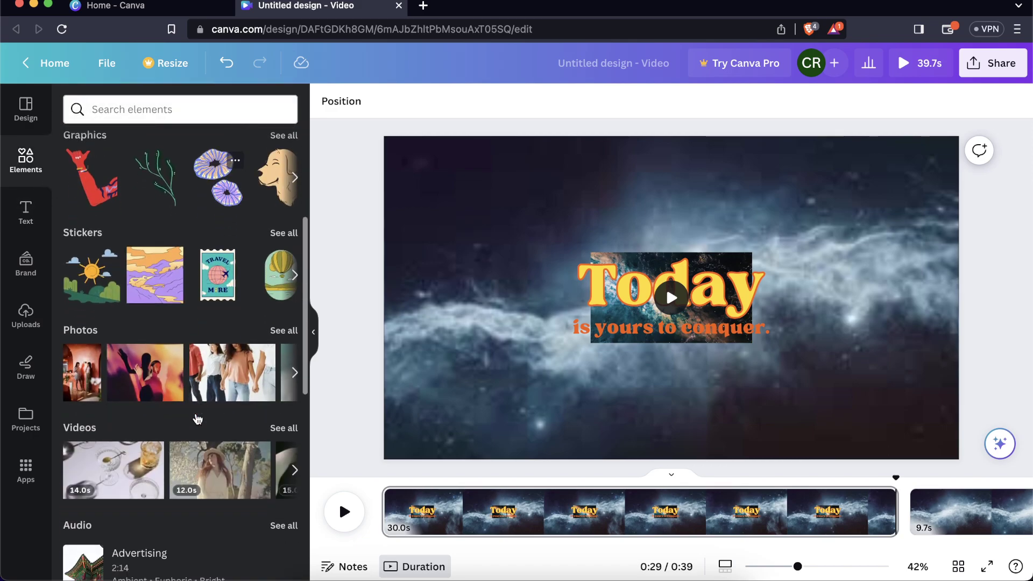
pyautogui.scroll(-10, 198, 419)
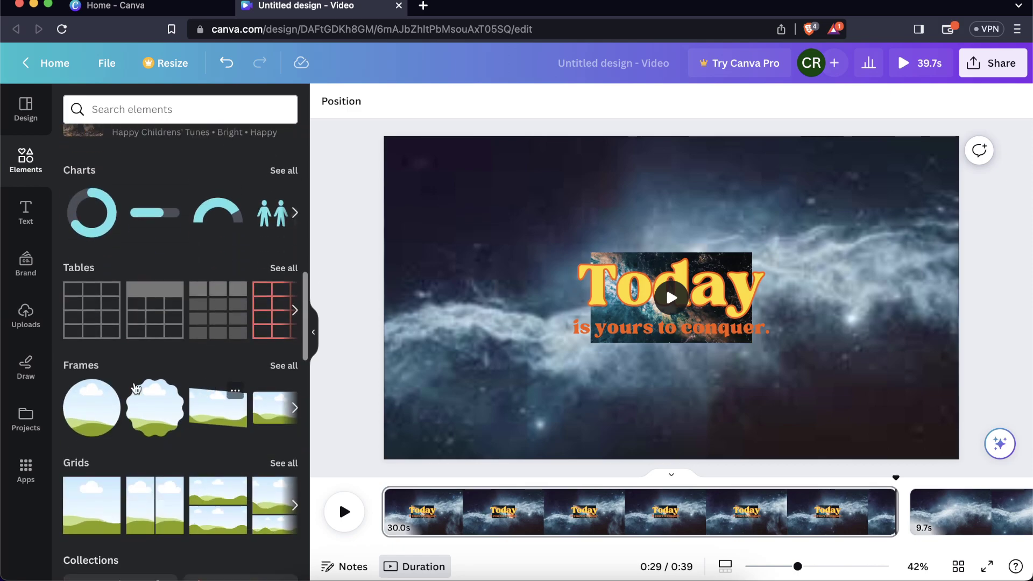
pyautogui.click(283, 365)
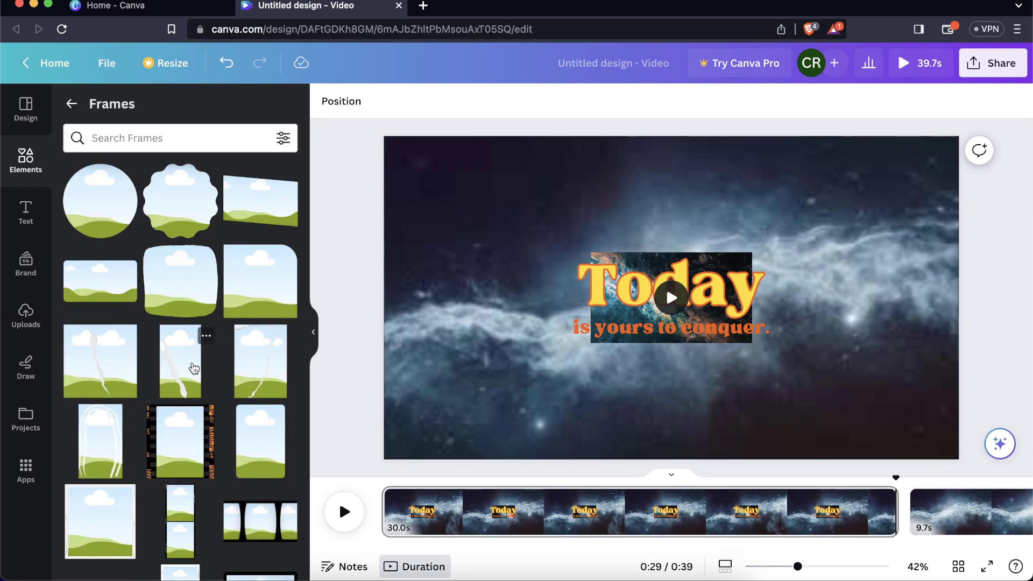
pyautogui.scroll(-1, 194, 368)
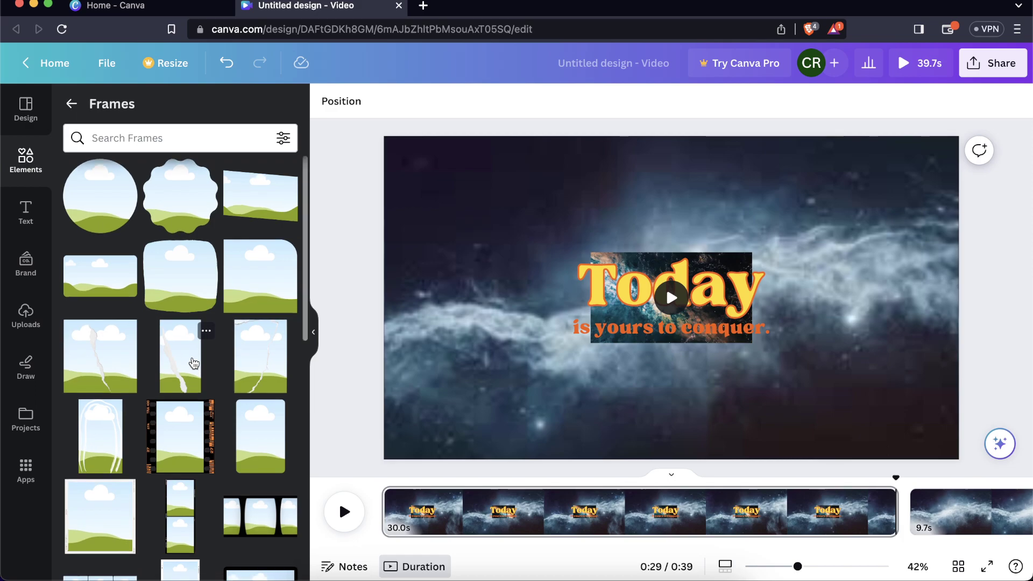
pyautogui.scroll(-6, 194, 364)
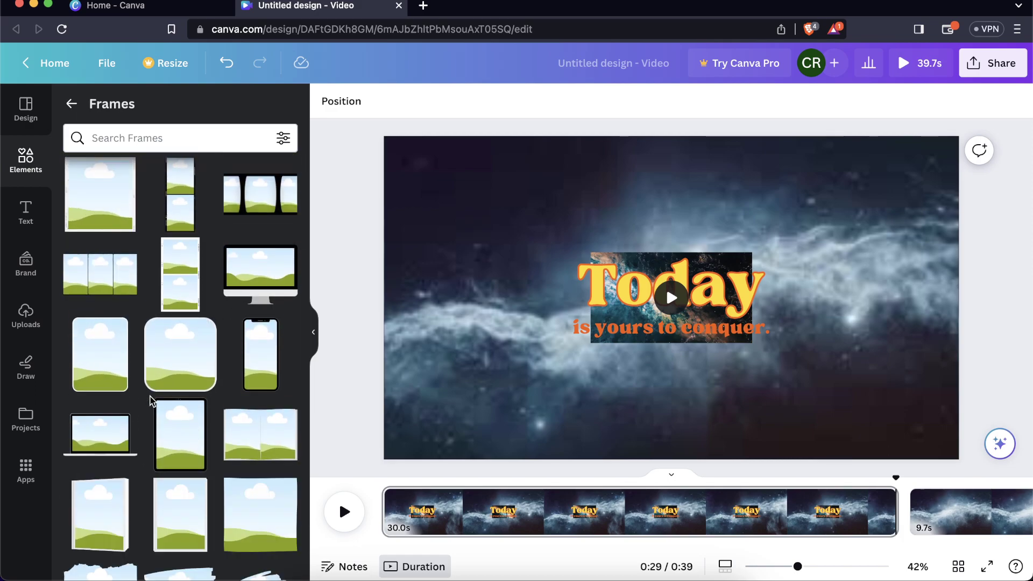
pyautogui.click(115, 430)
# Step: Shrink the laptop frame to about 700 by 400 and place it in the page's lower-right corner
pyautogui.moveTo(756, 366); pyautogui.dragTo(836, 399)
pyautogui.moveTo(927, 255); pyautogui.dragTo(873, 353)
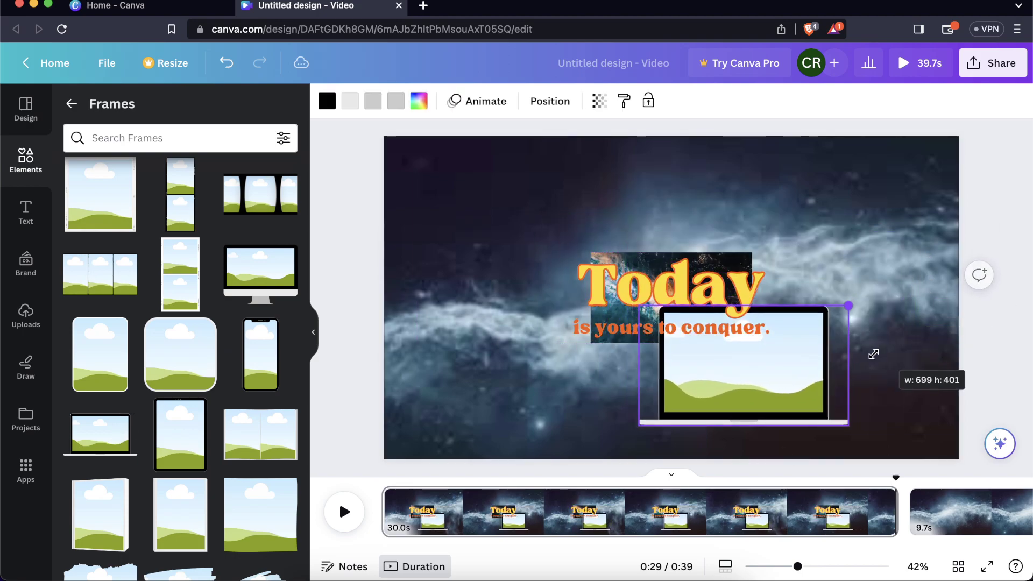
pyautogui.moveTo(801, 372); pyautogui.dragTo(904, 389)
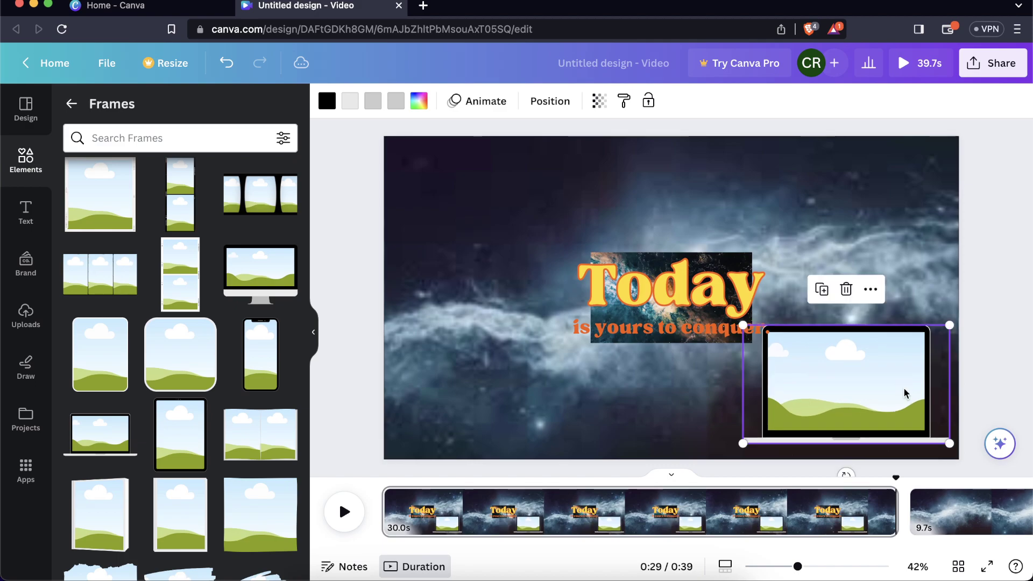
pyautogui.click(978, 387)
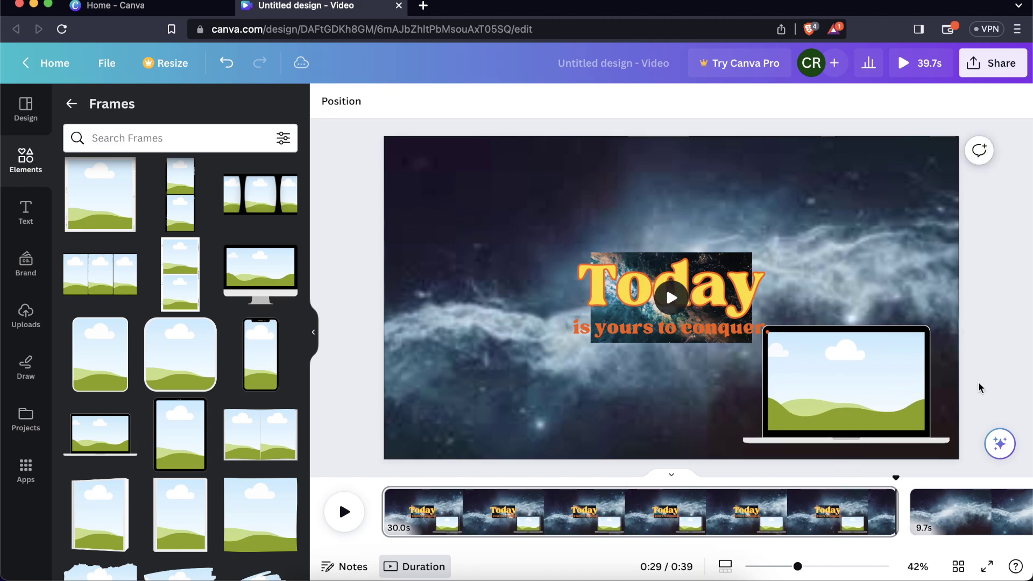
# Step: Fill the laptop frame with the uploaded 31.3 s video of the lake and grassy shore
pyautogui.click(922, 392)
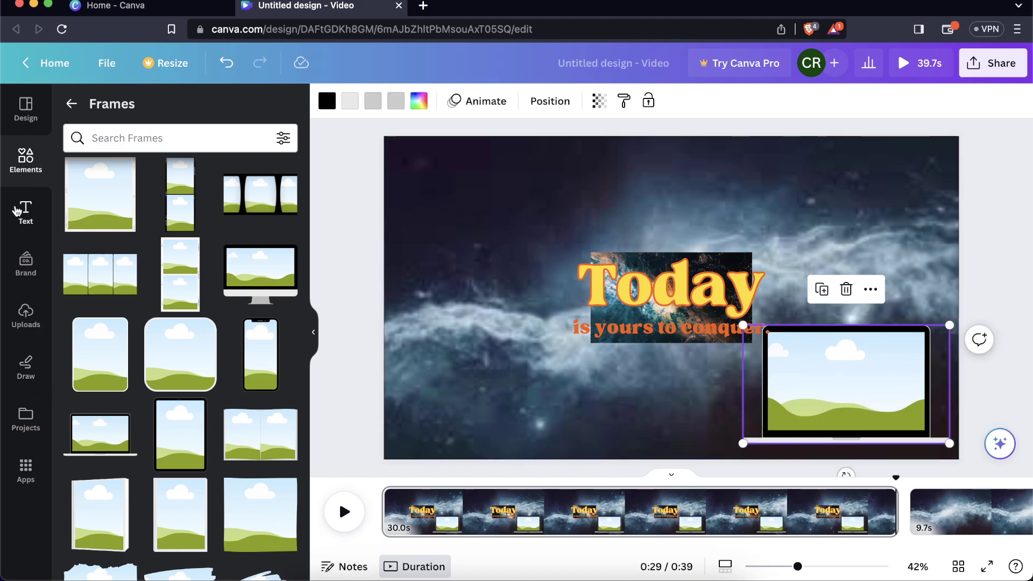
pyautogui.click(26, 316)
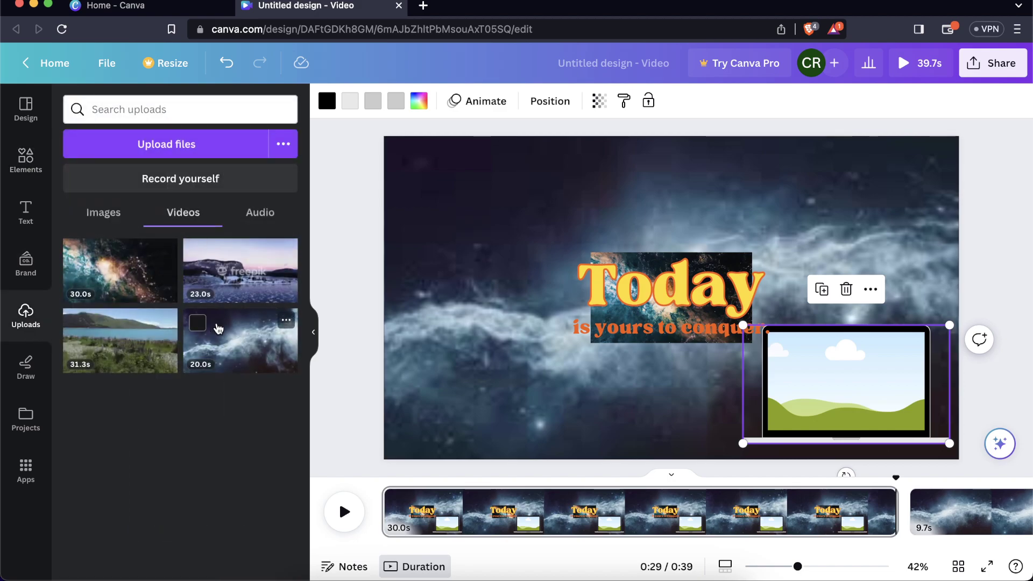
pyautogui.moveTo(124, 339); pyautogui.dragTo(800, 388)
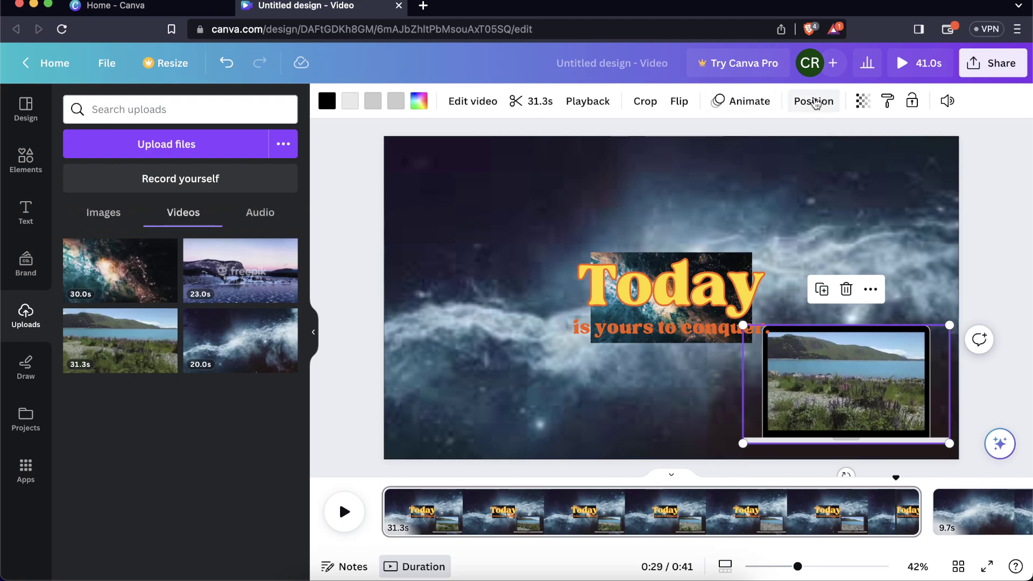
# Step: Apply the Fade animation to the laptop frame for both entrance and exit
pyautogui.click(737, 102)
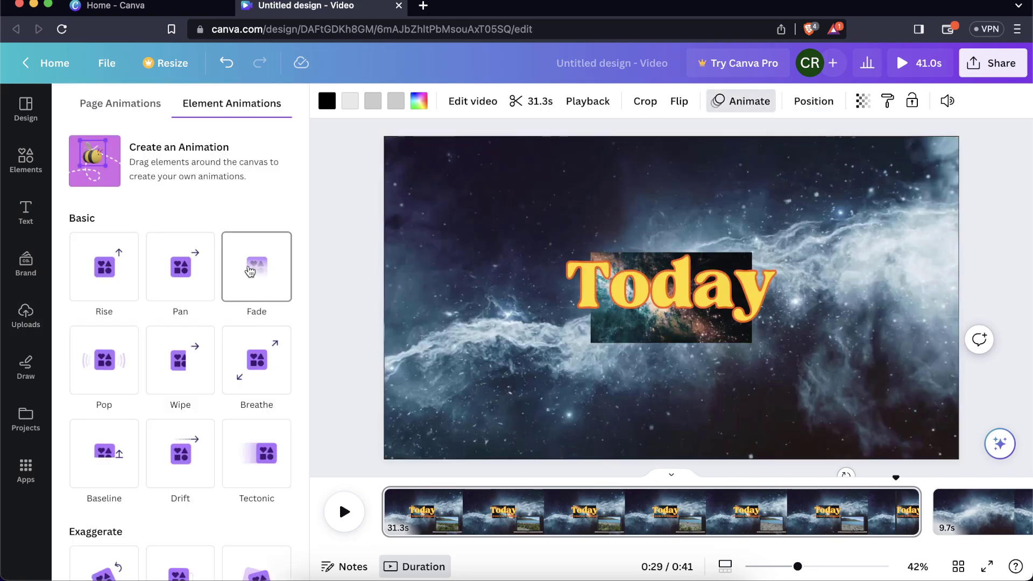
pyautogui.click(251, 270)
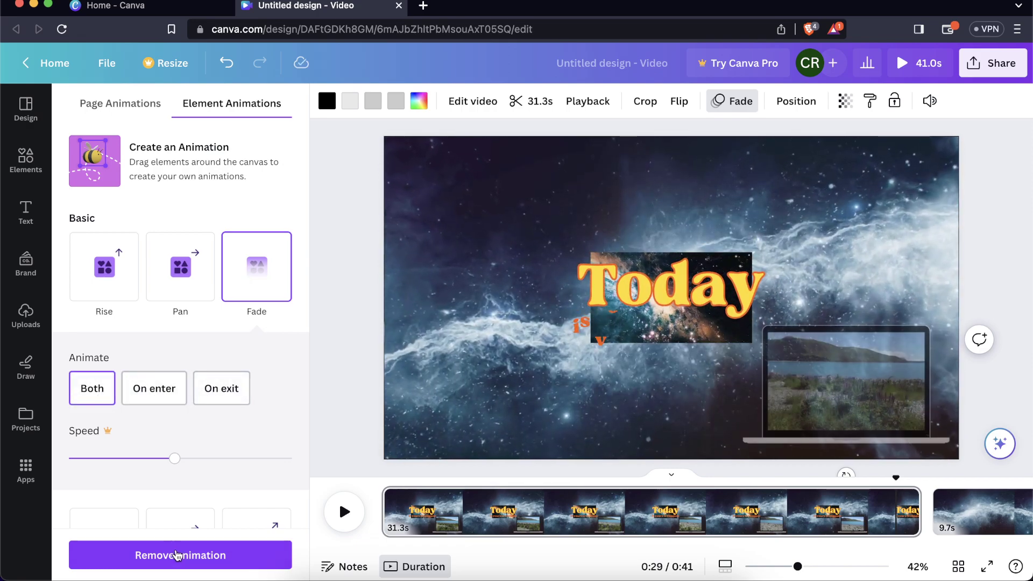
pyautogui.click(174, 554)
pyautogui.click(253, 271)
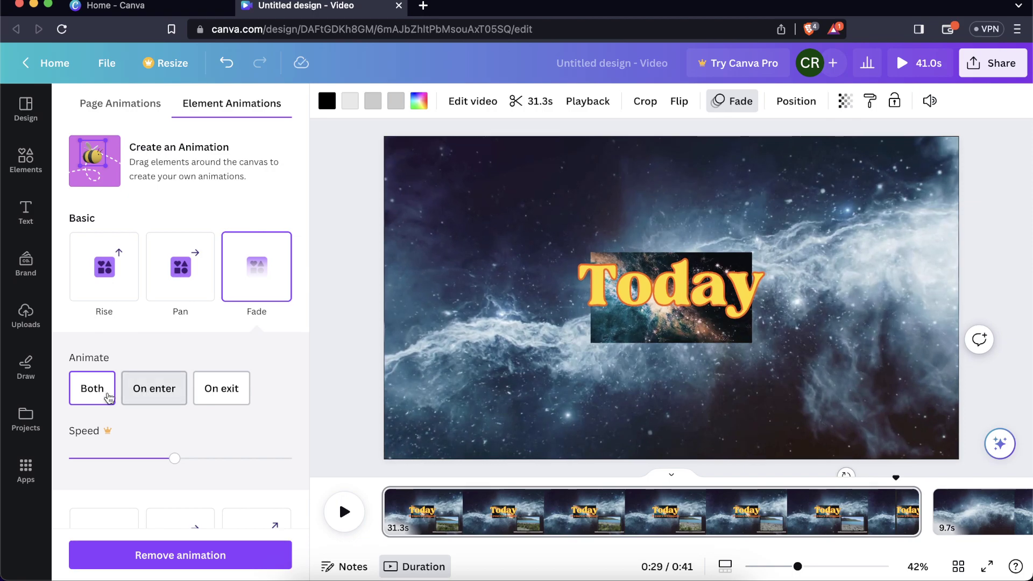
pyautogui.click(1001, 281)
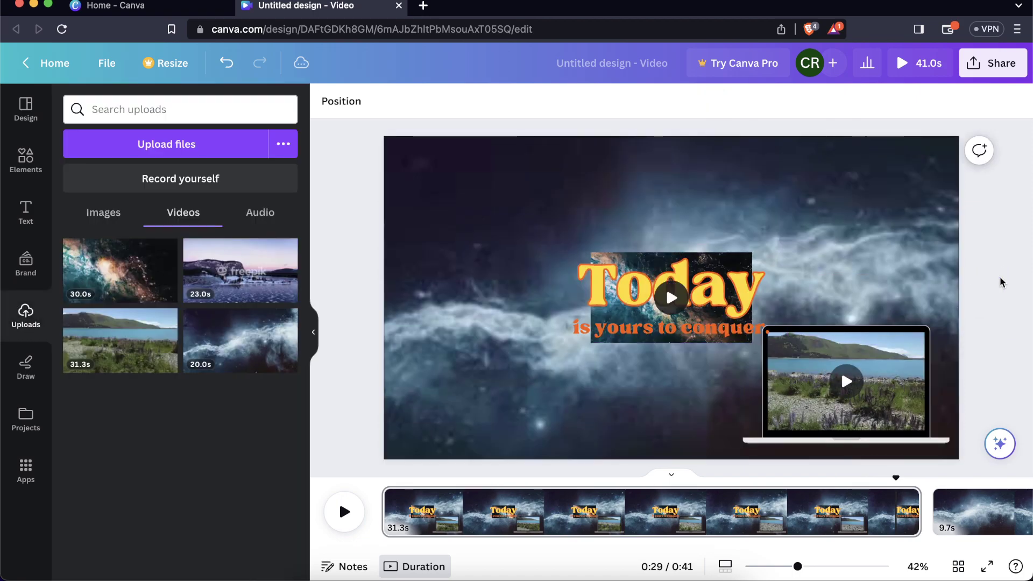
# Step: Play the video from the beginning to check the animated text, overlaid video and laptop frame
pyautogui.click(392, 508)
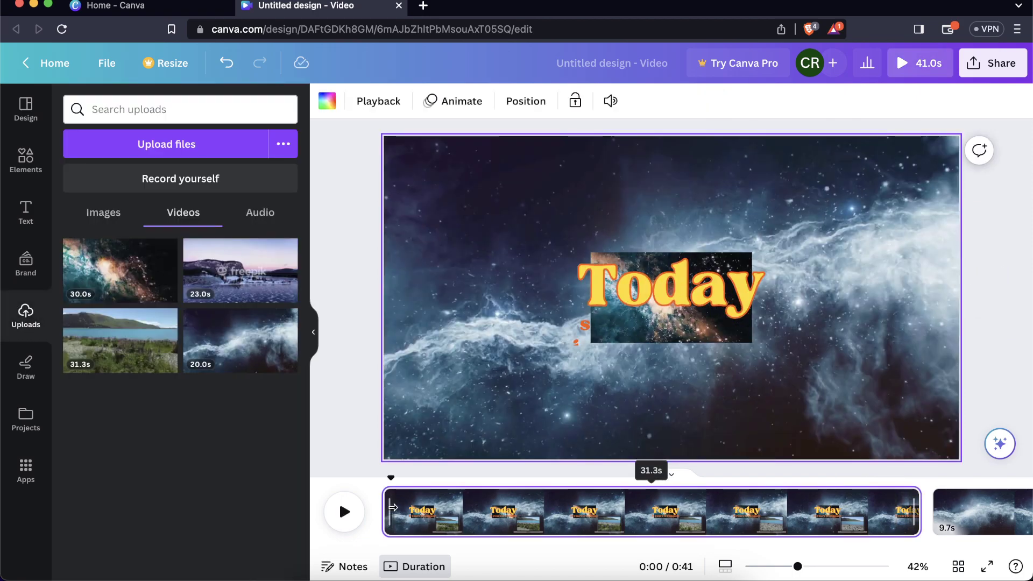
pyautogui.click(343, 514)
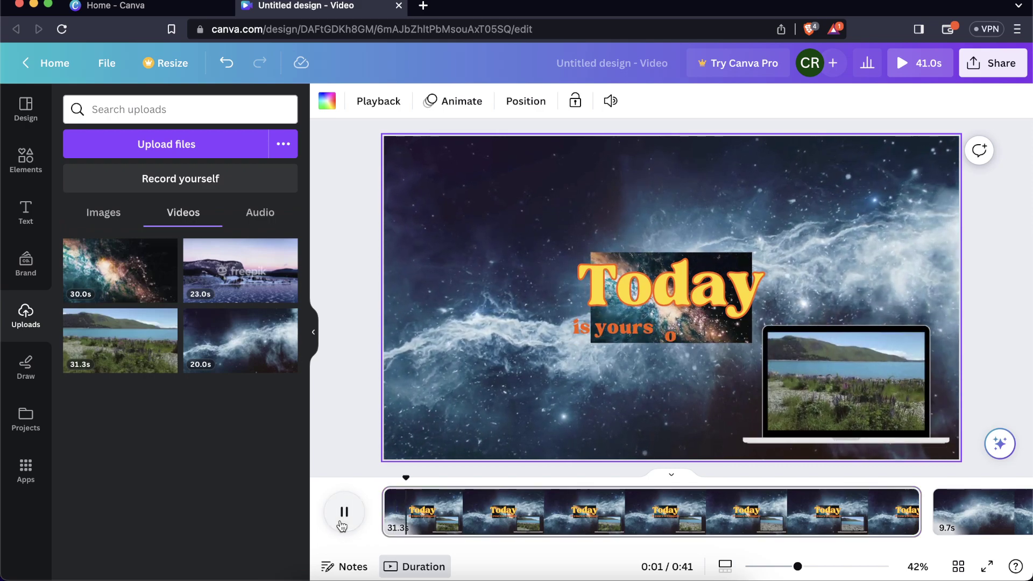